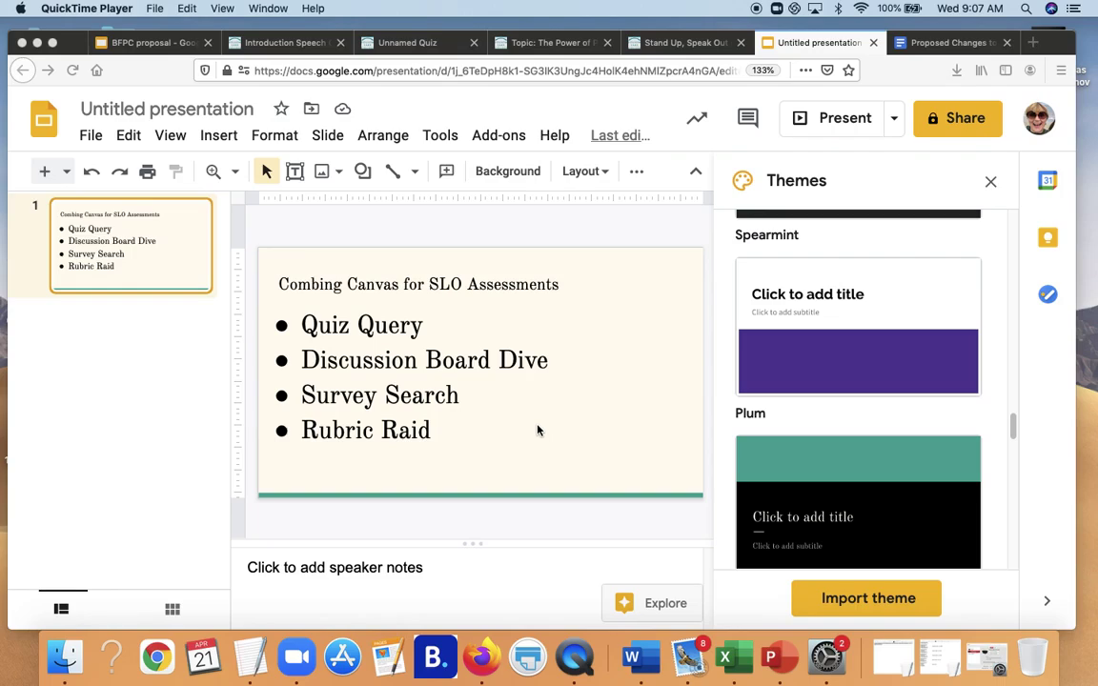
In S21 Public Speaking, open the Stand Up, Speak Out Chapter 2 Quiz and scroll to its score summary
click(667, 44)
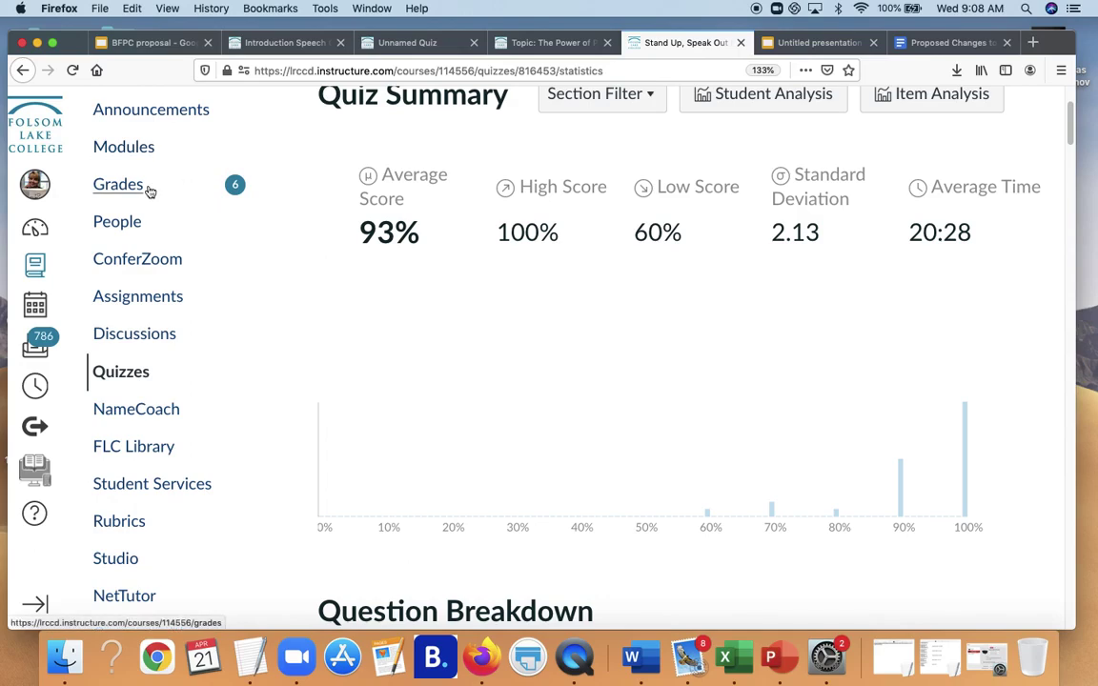
click(111, 374)
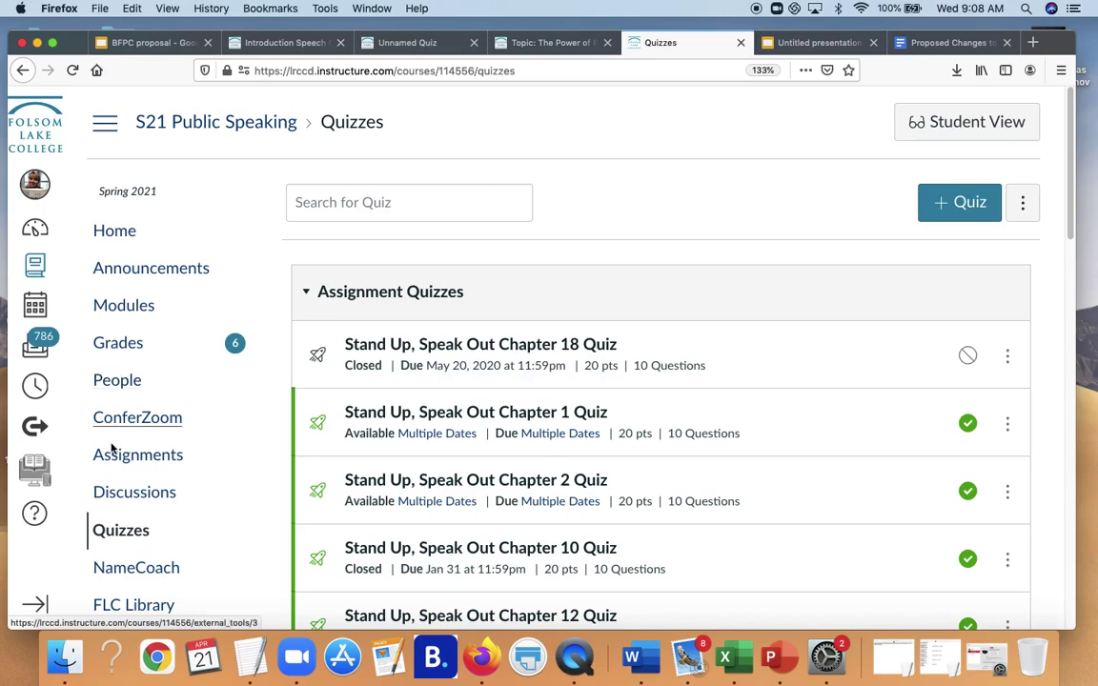
click(447, 482)
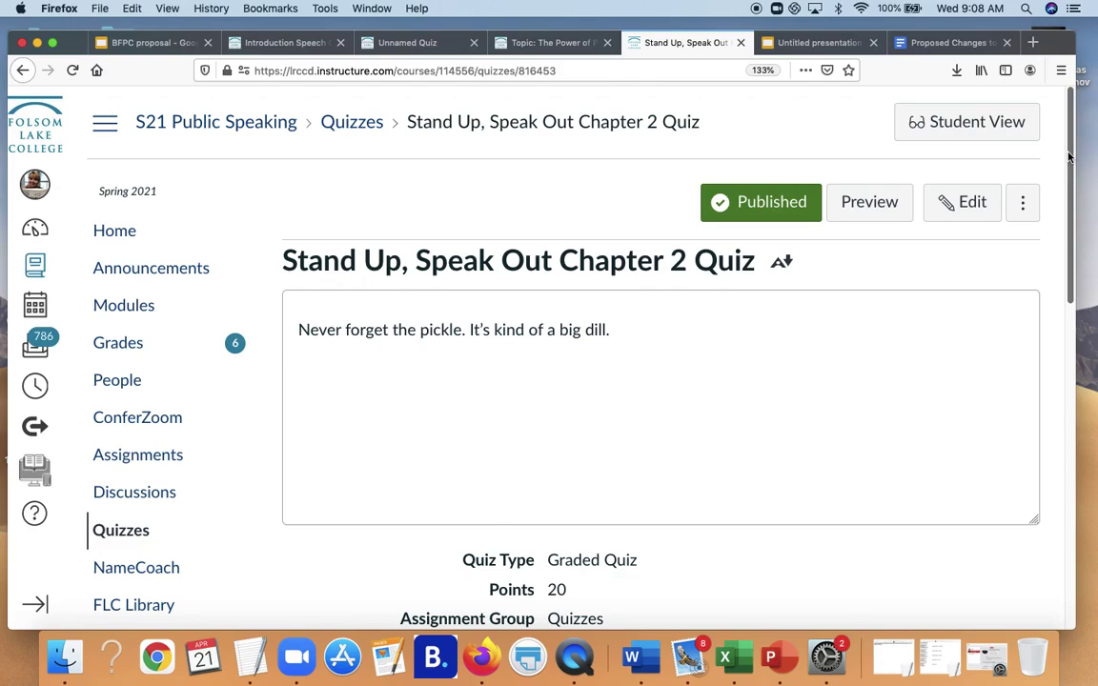
drag(1068, 157, 1020, 518)
View the Chapter 2 Quiz statistics, scrolling through the score chart and the Question Breakdown
click(350, 492)
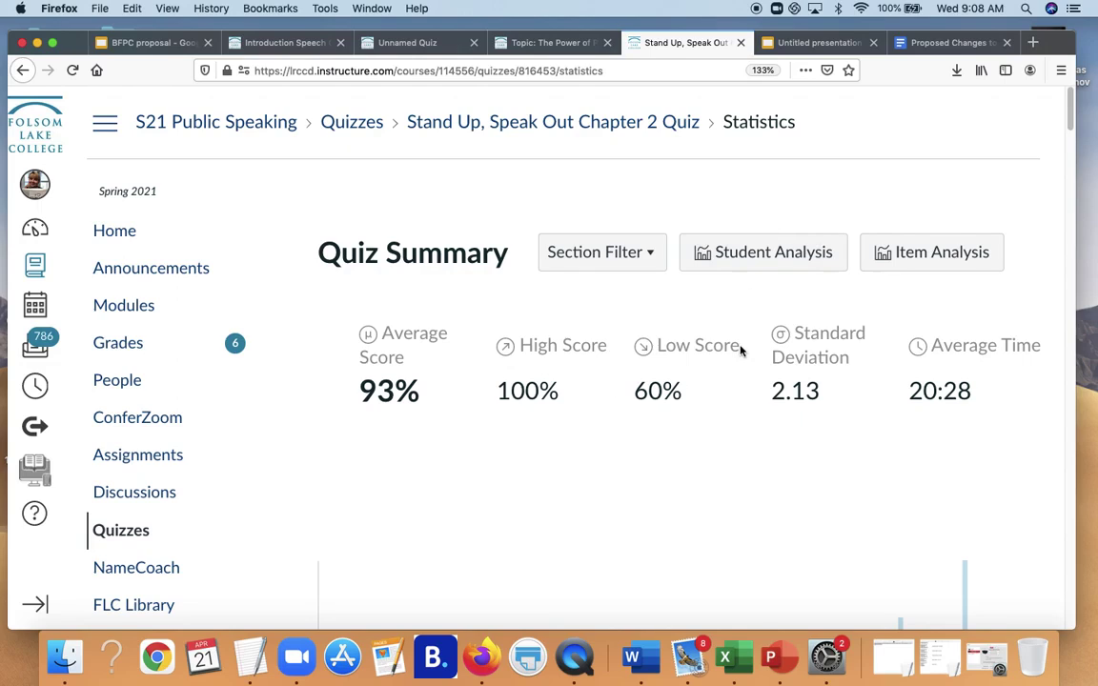
drag(1070, 112, 1066, 135)
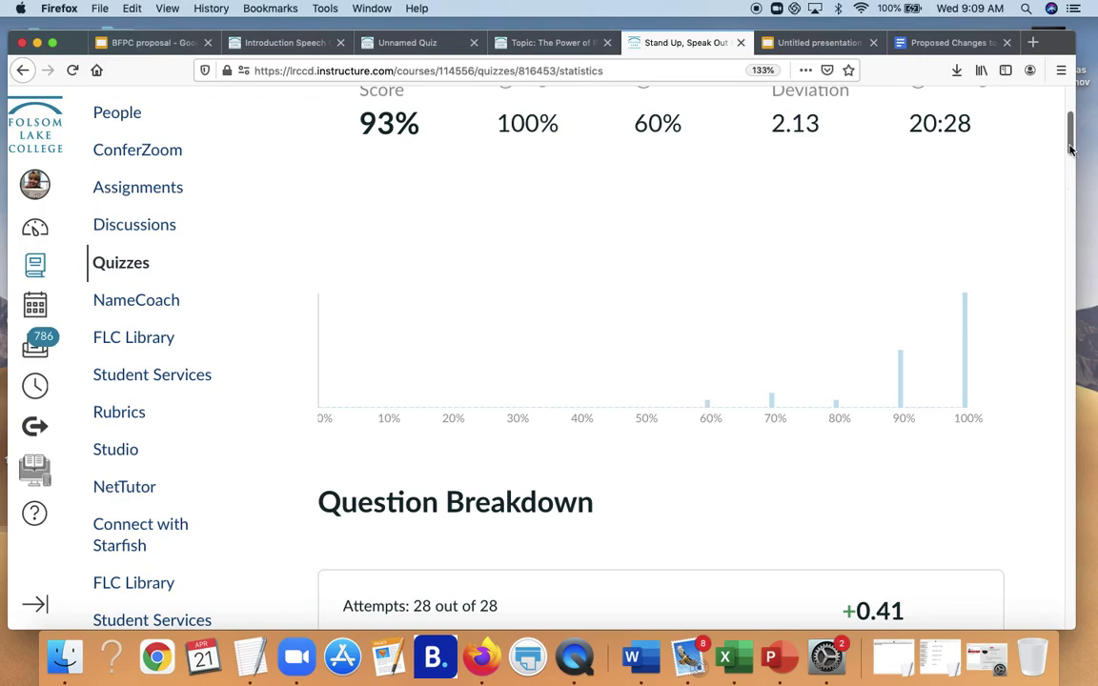
mouse_move(1070, 148)
mouse_down()
mouse_move(1070, 170)
mouse_move(1068, 147)
mouse_up()
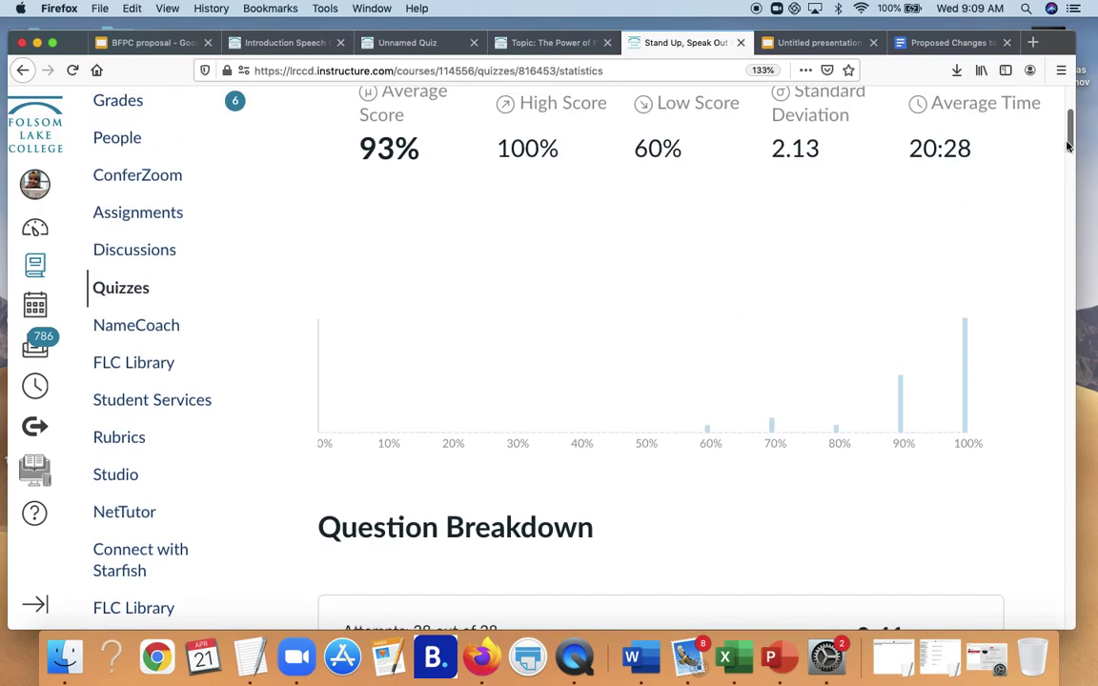
scroll(462, 419, down, 3)
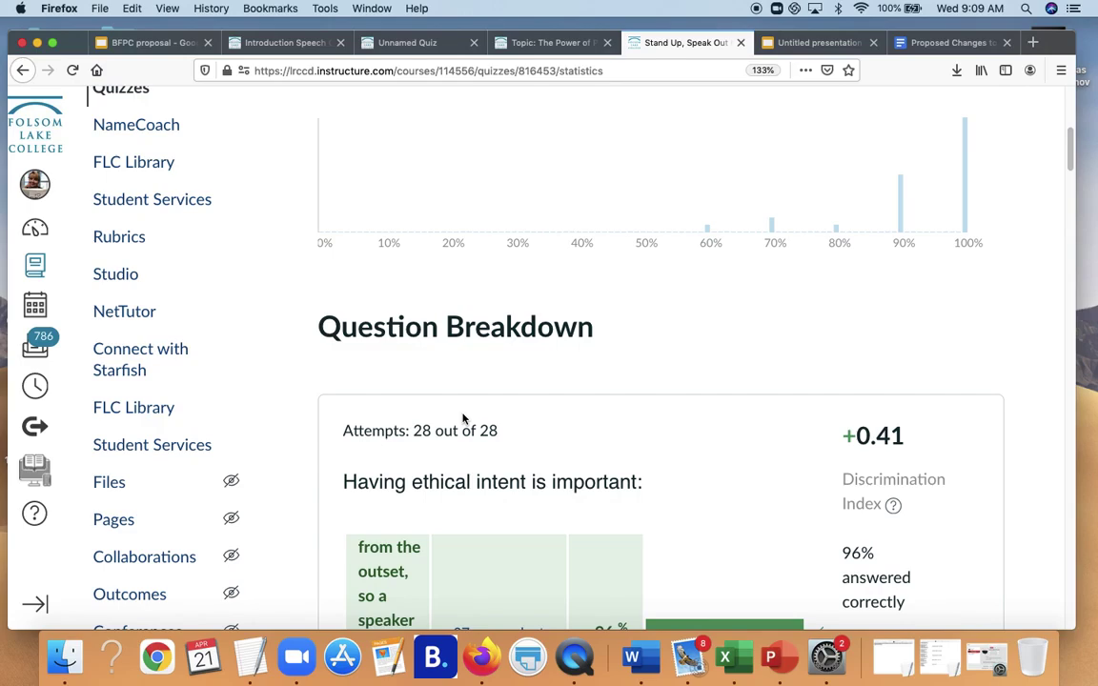
drag(1068, 160, 1069, 170)
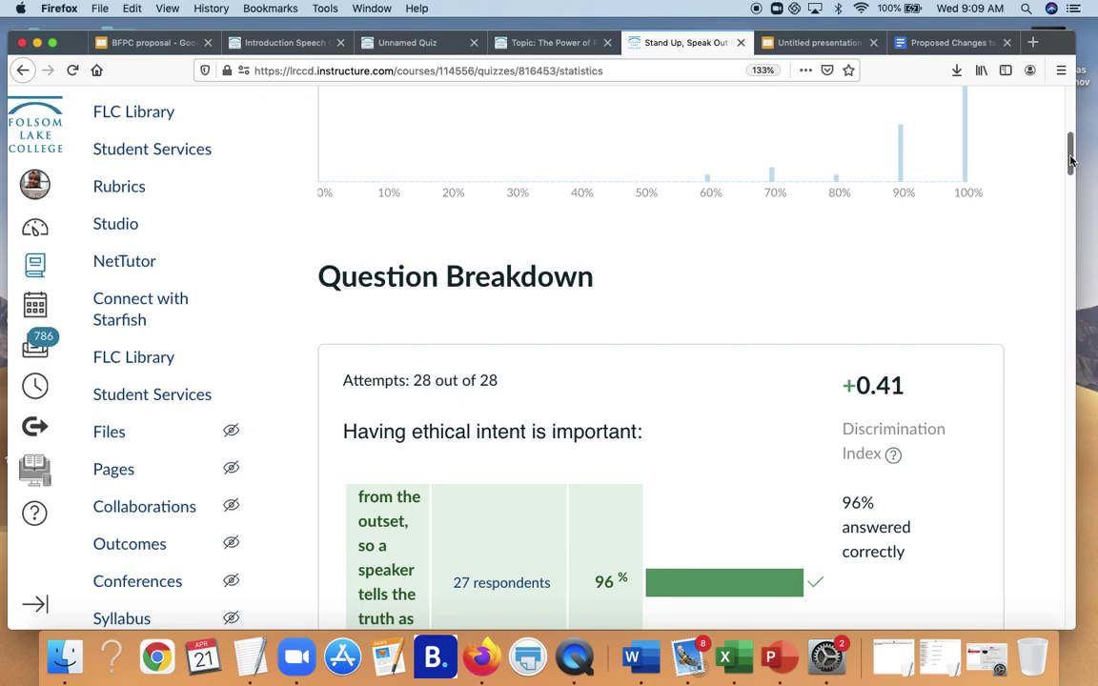
scroll(1070, 162, down, 3)
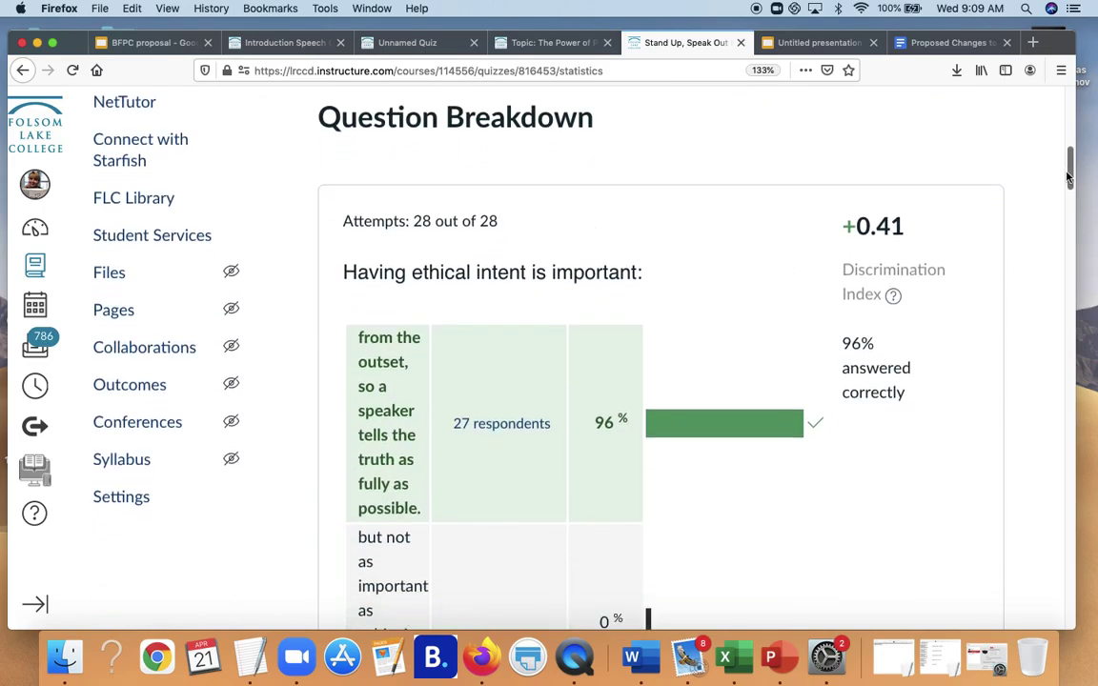
drag(1068, 177, 1015, 442)
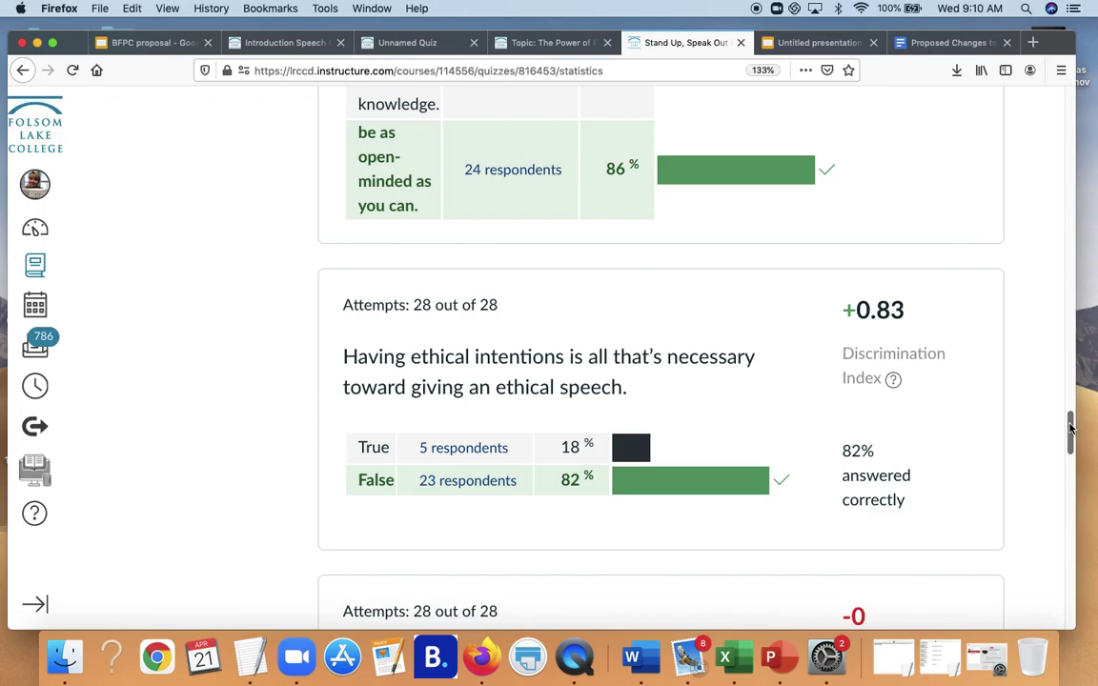
drag(1070, 429, 1046, 100)
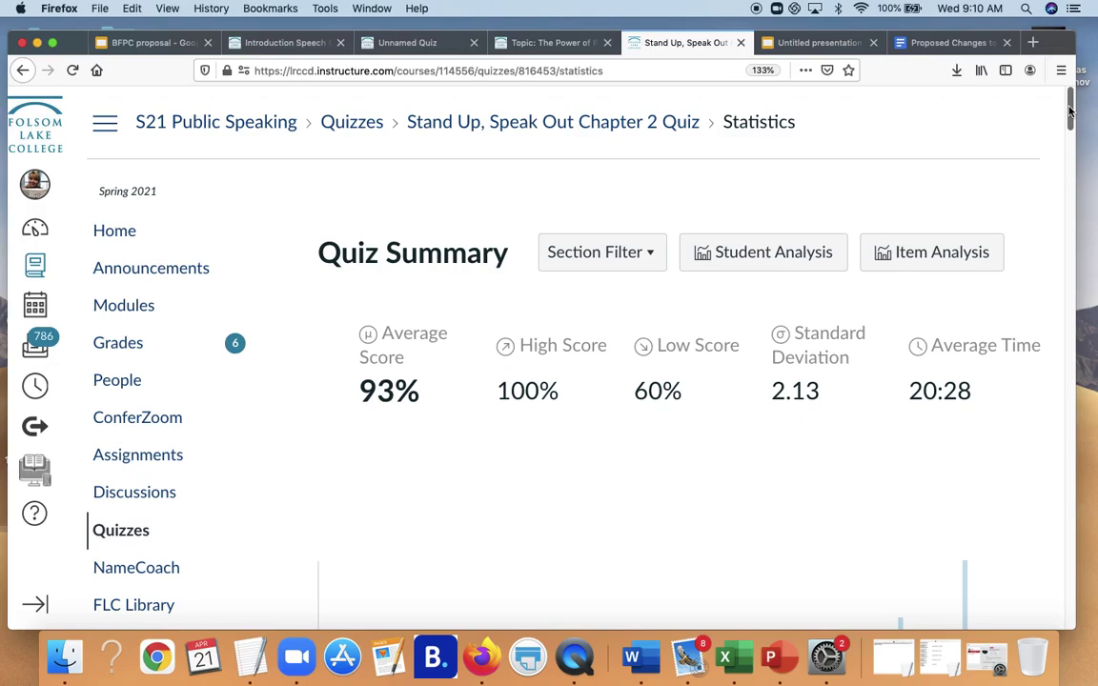
Bring up The Power of Public Listening discussion and scroll through its three-part prompt and TEDx video
click(559, 45)
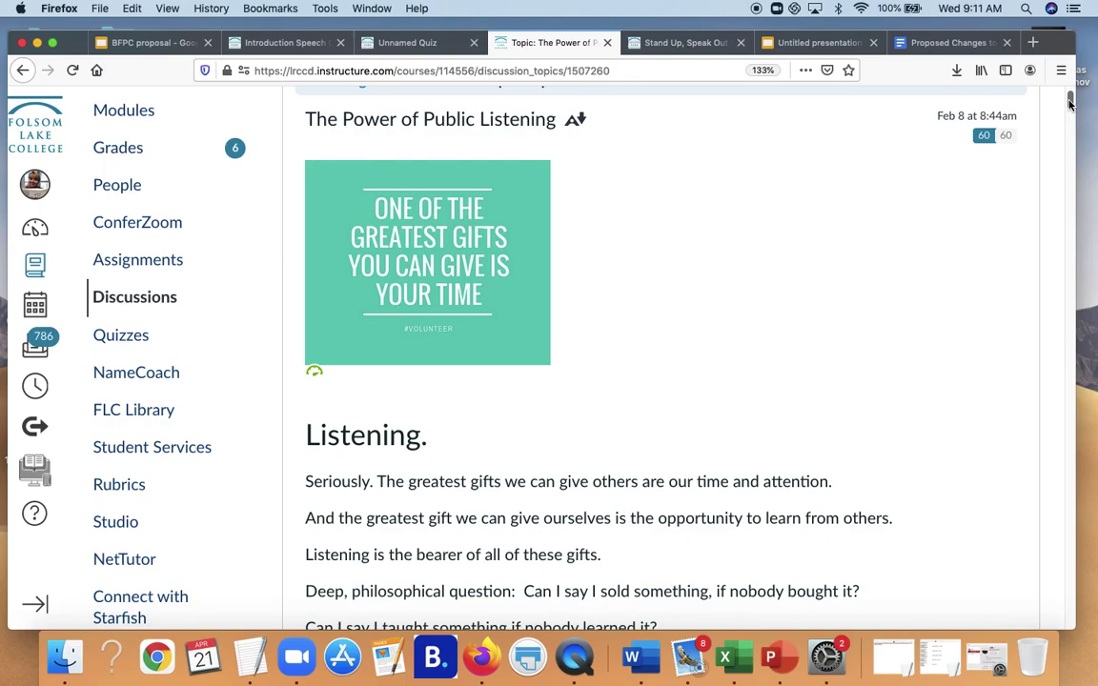
drag(1069, 105, 1069, 120)
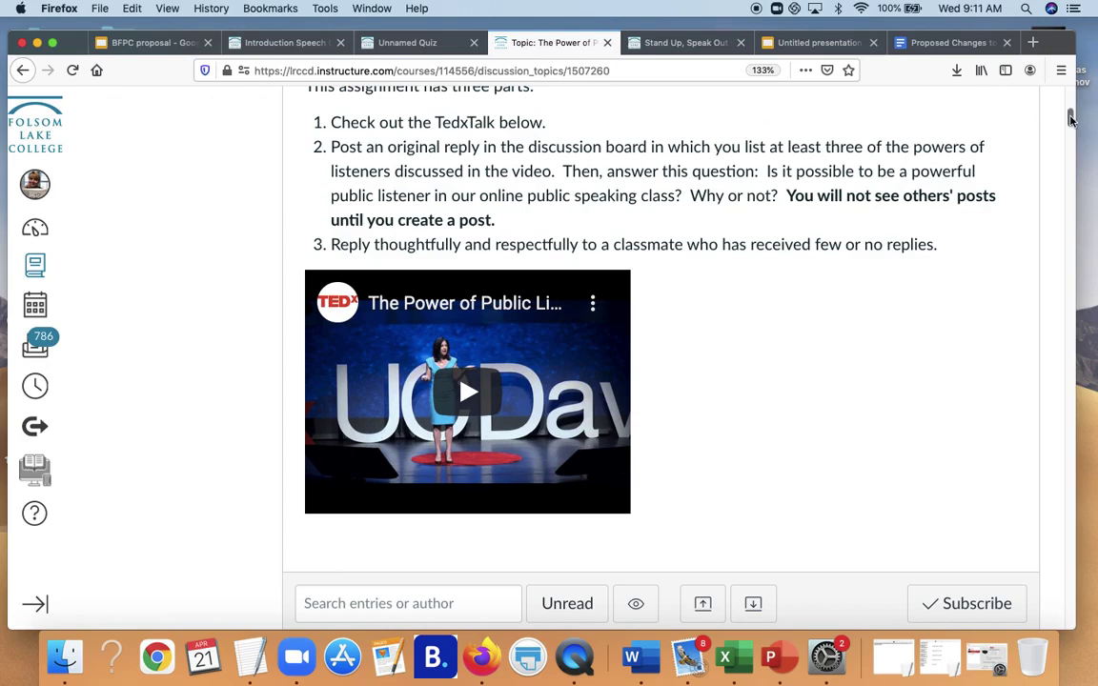
drag(1069, 116, 1068, 130)
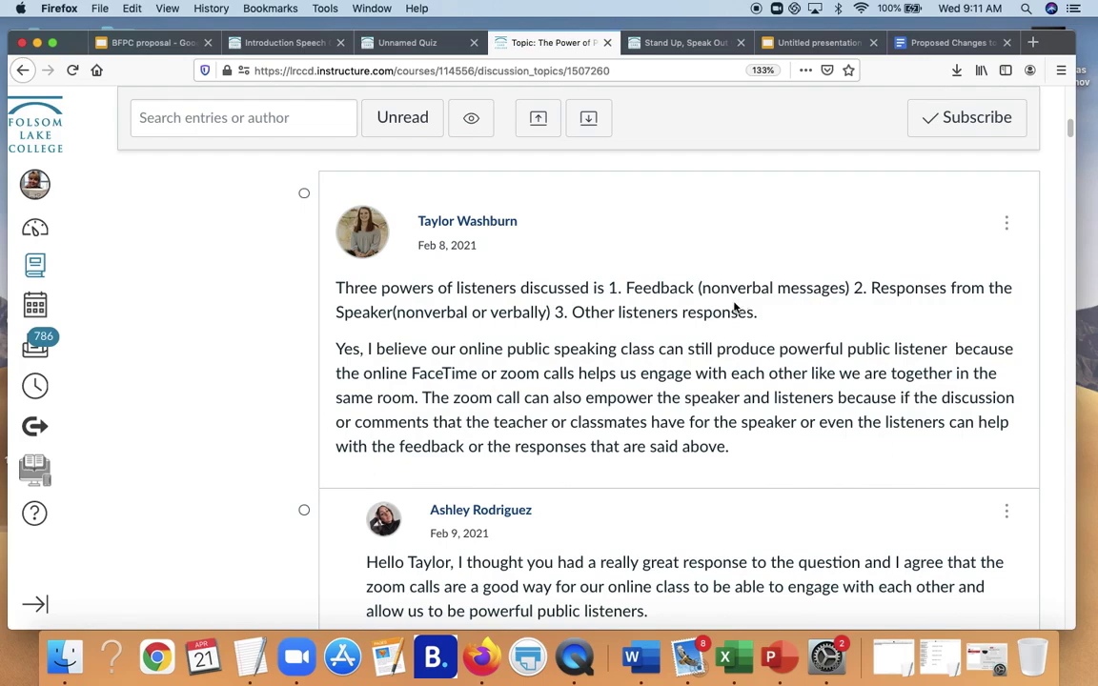
drag(1069, 133, 1067, 93)
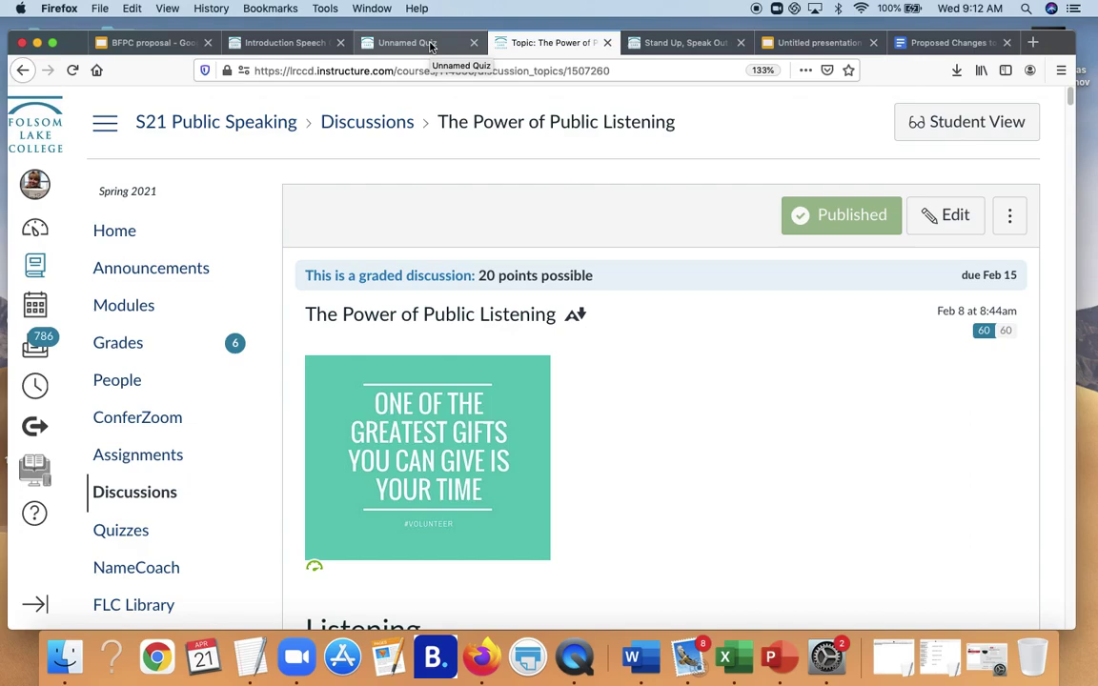
From the Fall 2020 quiz list, open the 20-point Feedback on Intercultural Interview Assignment survey
click(431, 47)
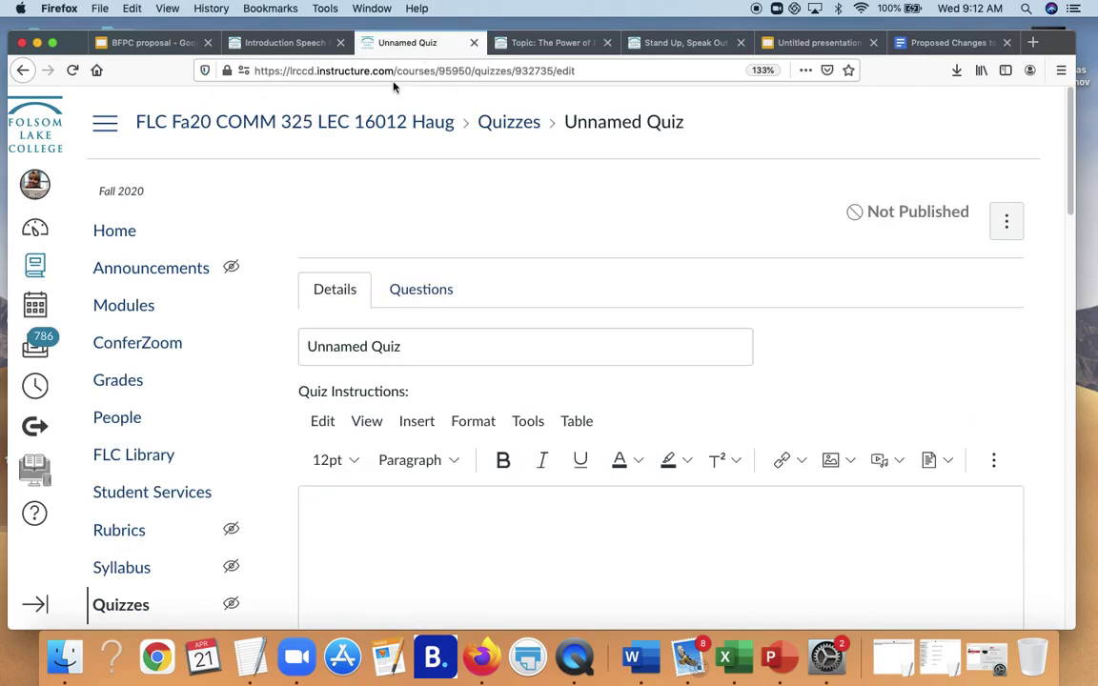
click(120, 607)
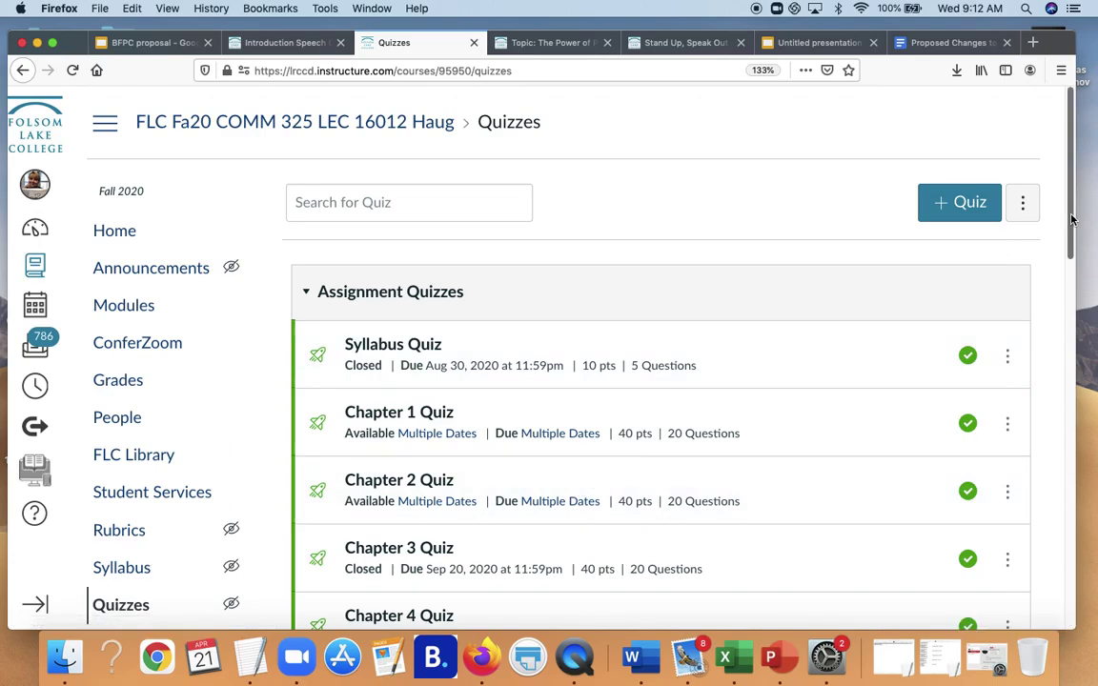
drag(1072, 219, 958, 594)
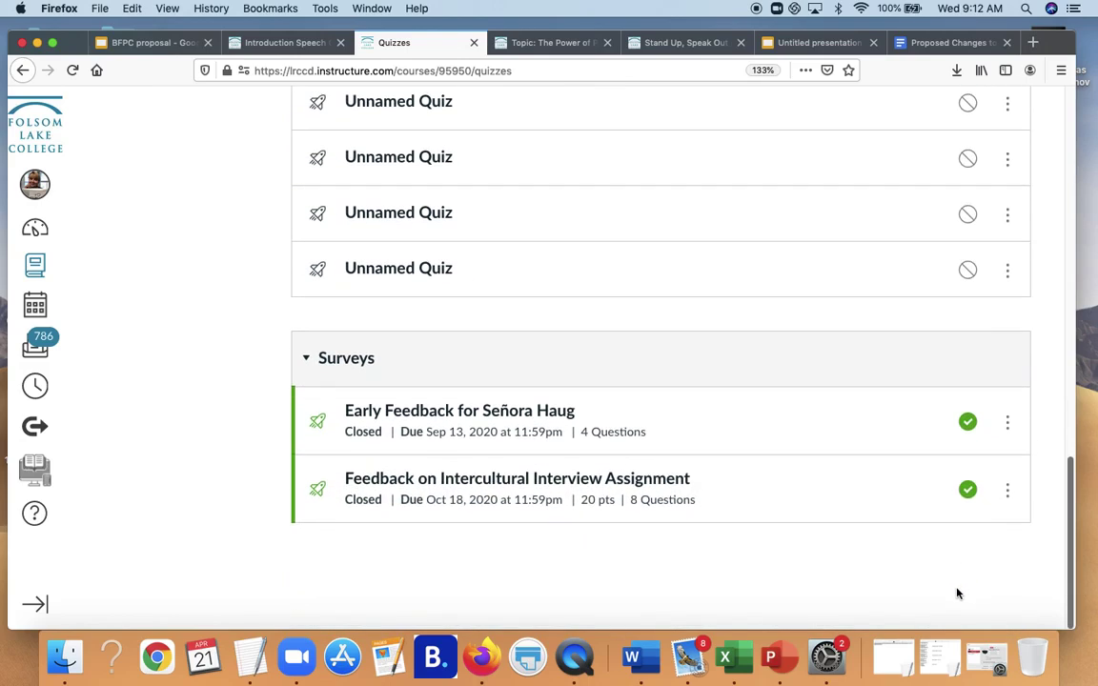
click(448, 484)
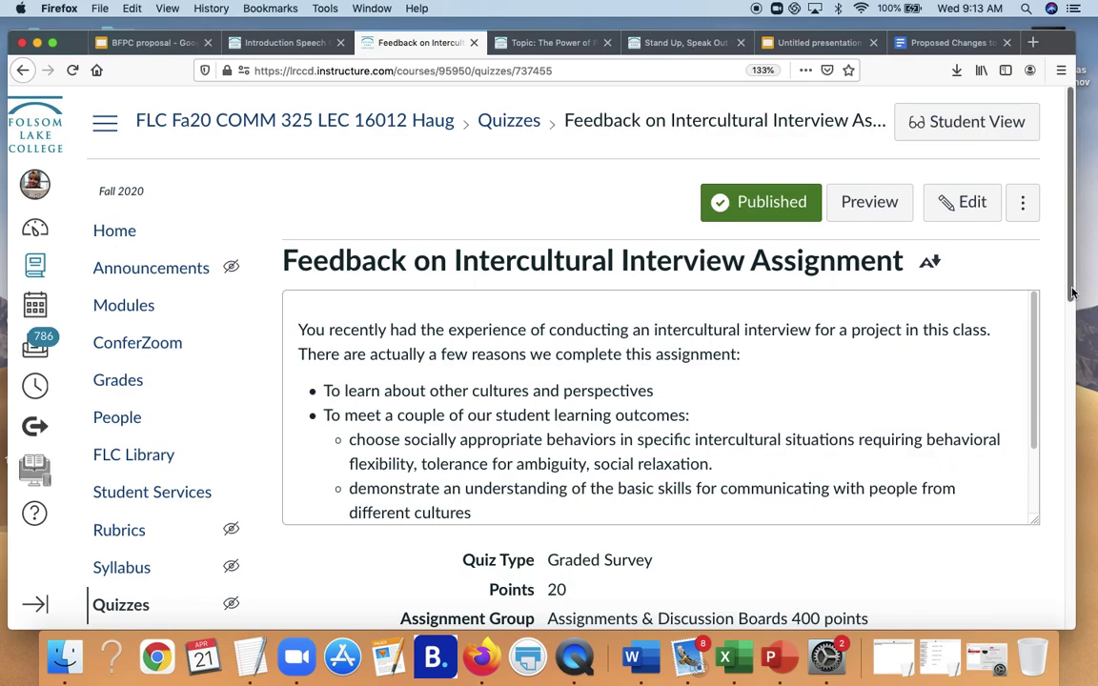
drag(1072, 294, 1049, 605)
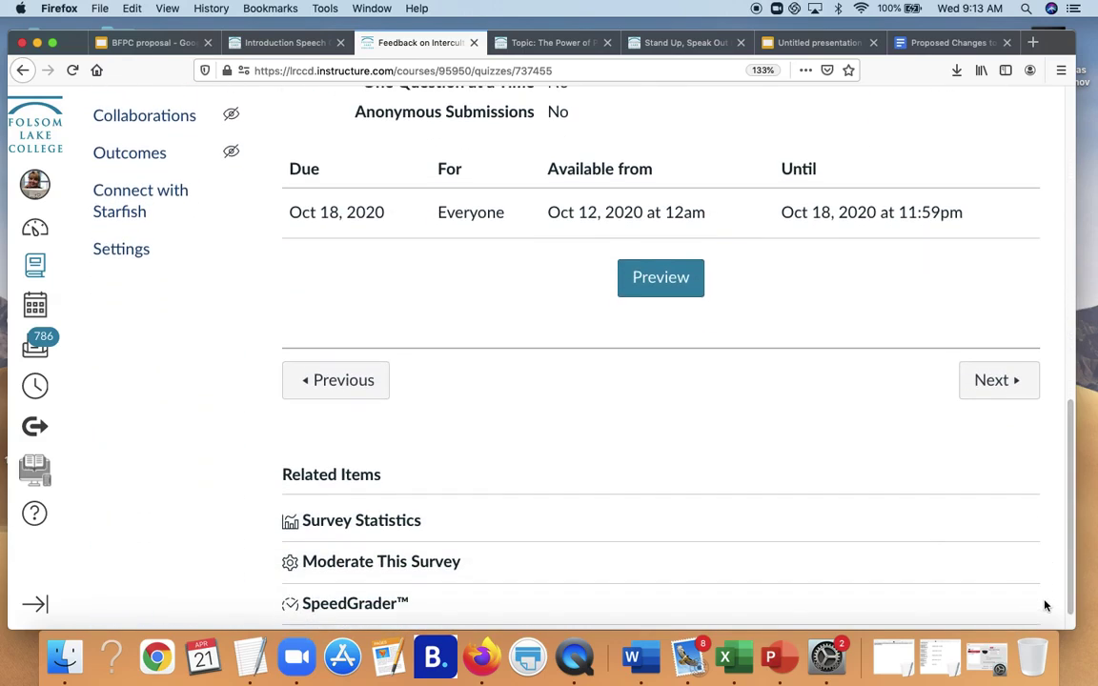
click(365, 523)
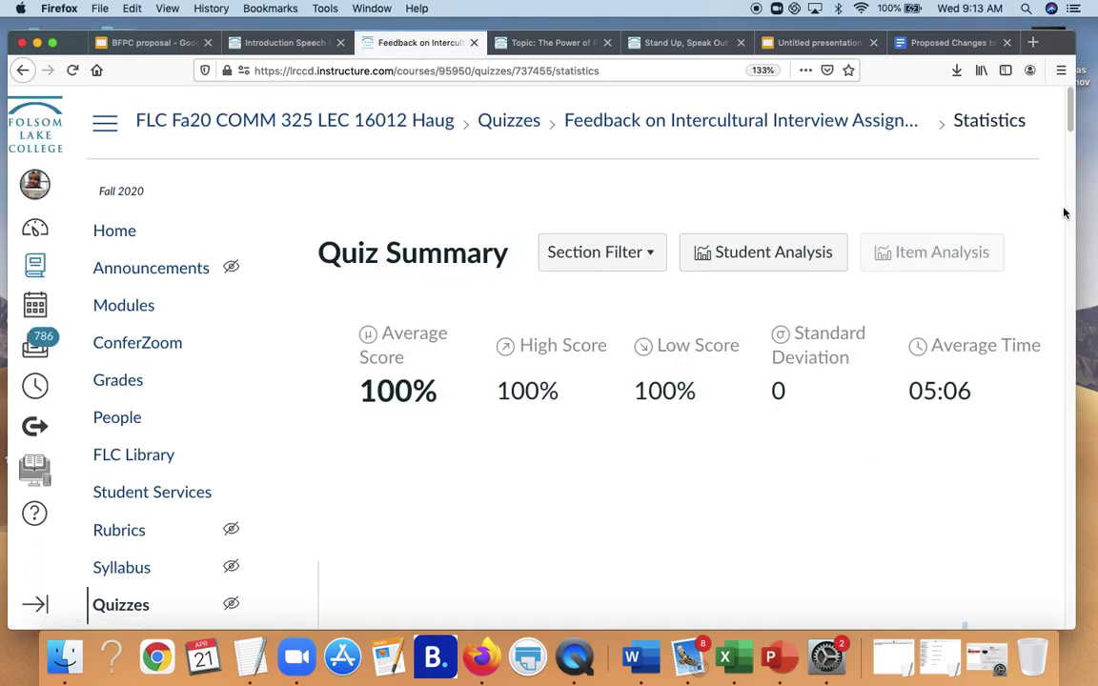
scroll(1066, 213, down, 5)
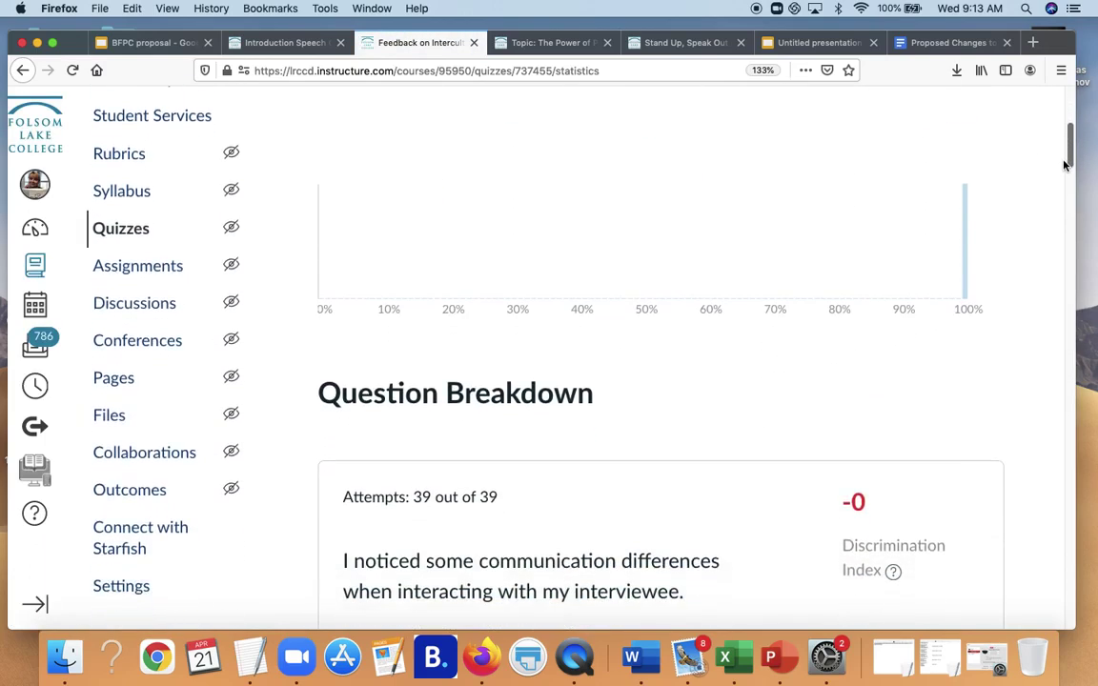
drag(1066, 166, 1053, 210)
scroll(1054, 210, down, 3)
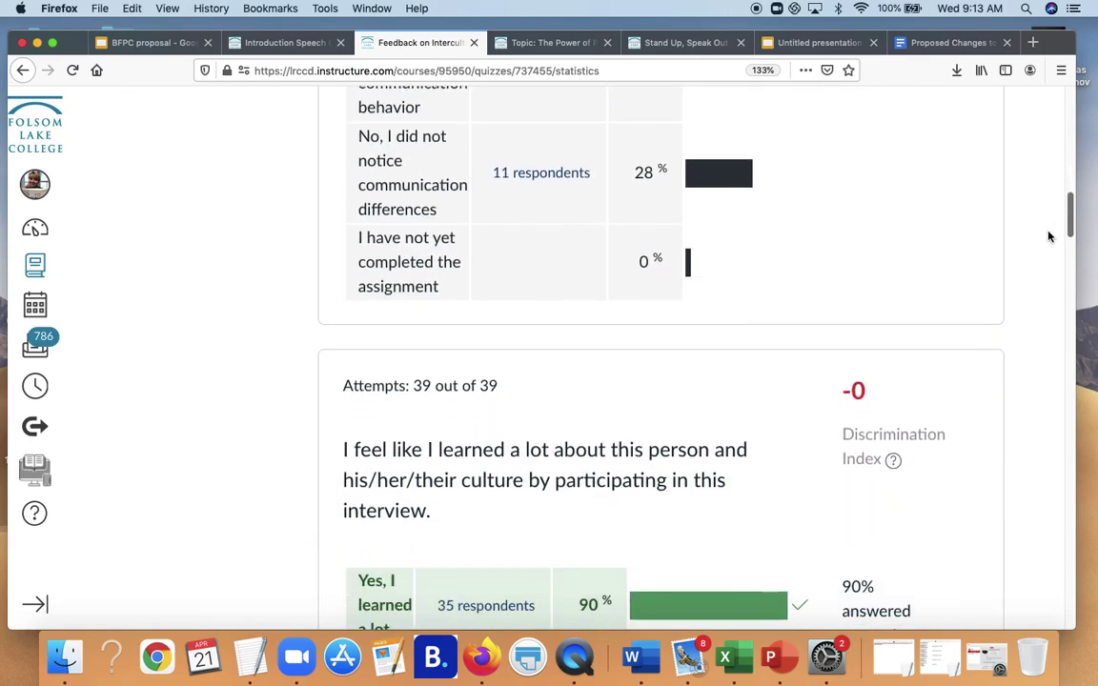
scroll(1050, 236, down, 6)
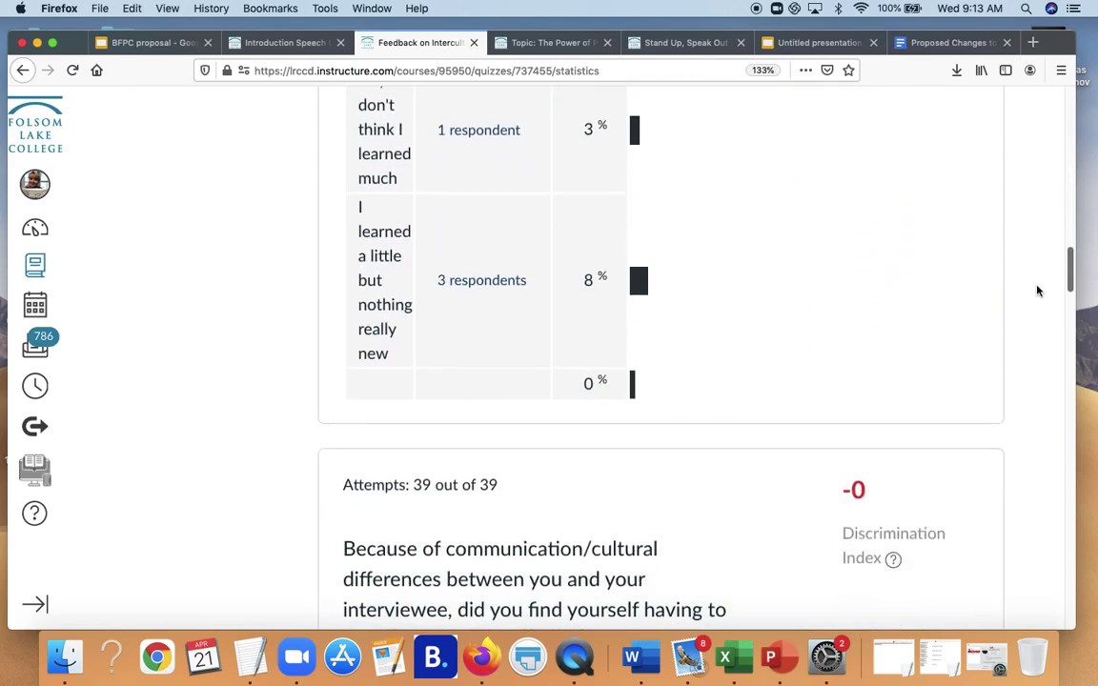
scroll(1037, 300, down, 5)
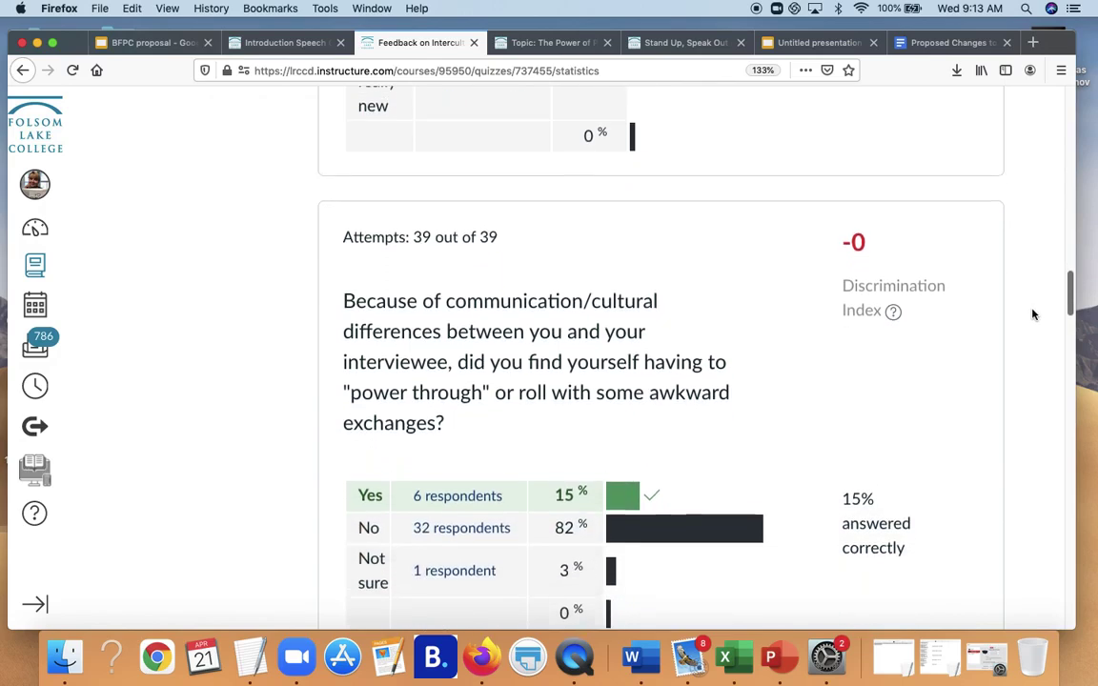
scroll(1031, 318, down, 3)
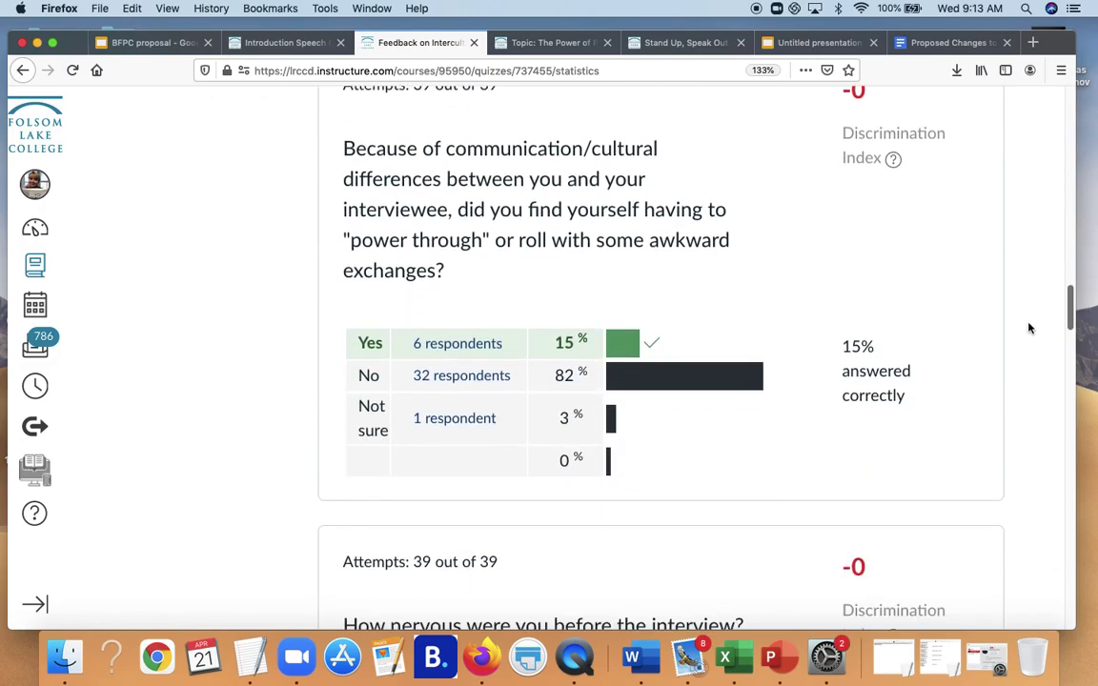
scroll(1029, 328, down, 4)
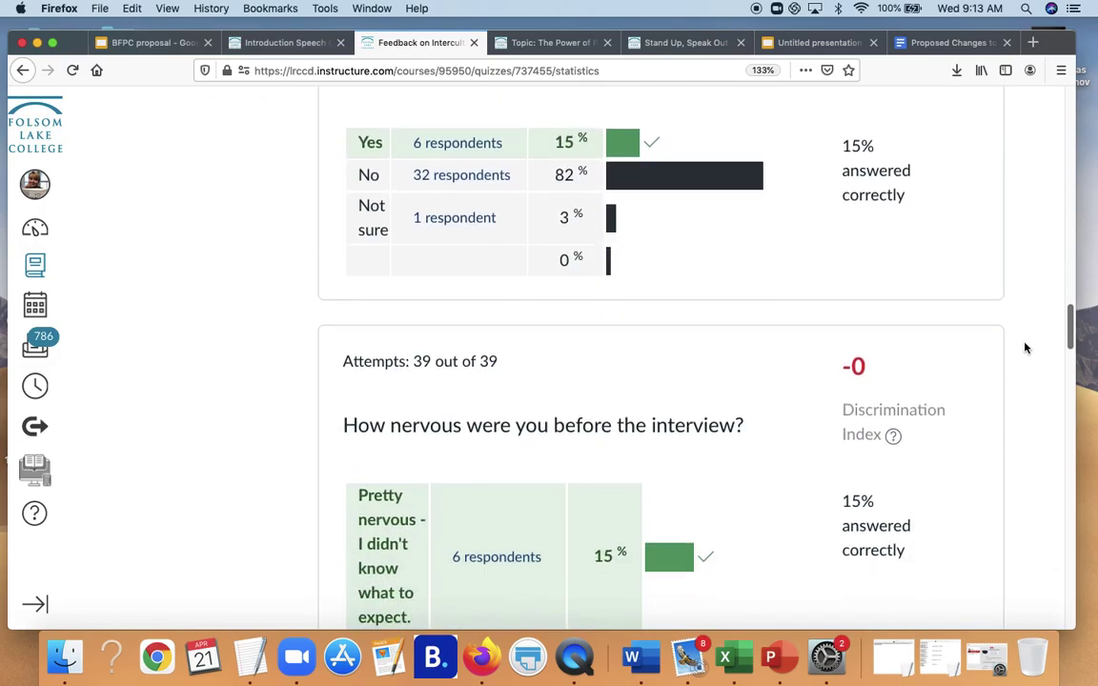
scroll(1025, 348, down, 3)
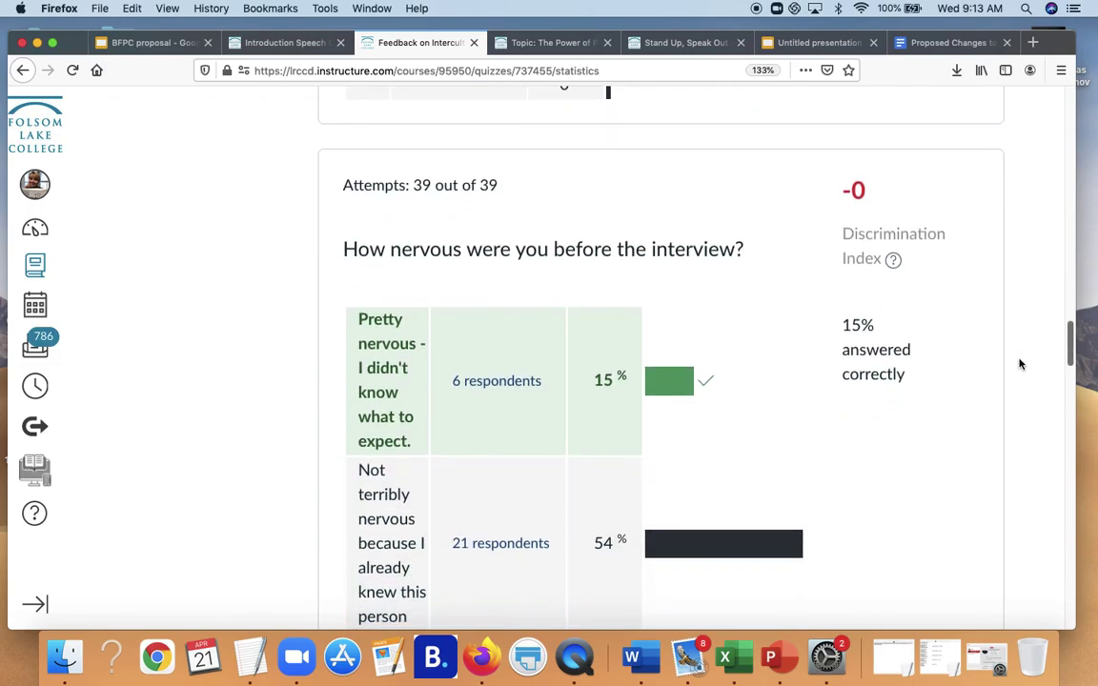
scroll(1017, 372, down, 6)
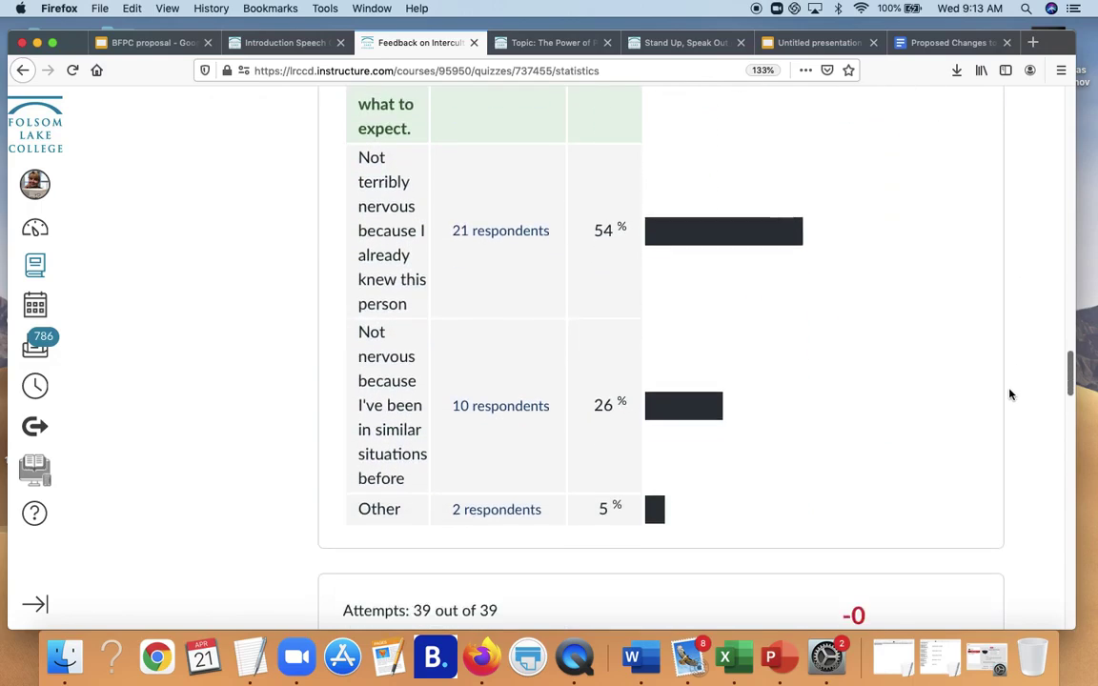
scroll(1011, 401, down, 3)
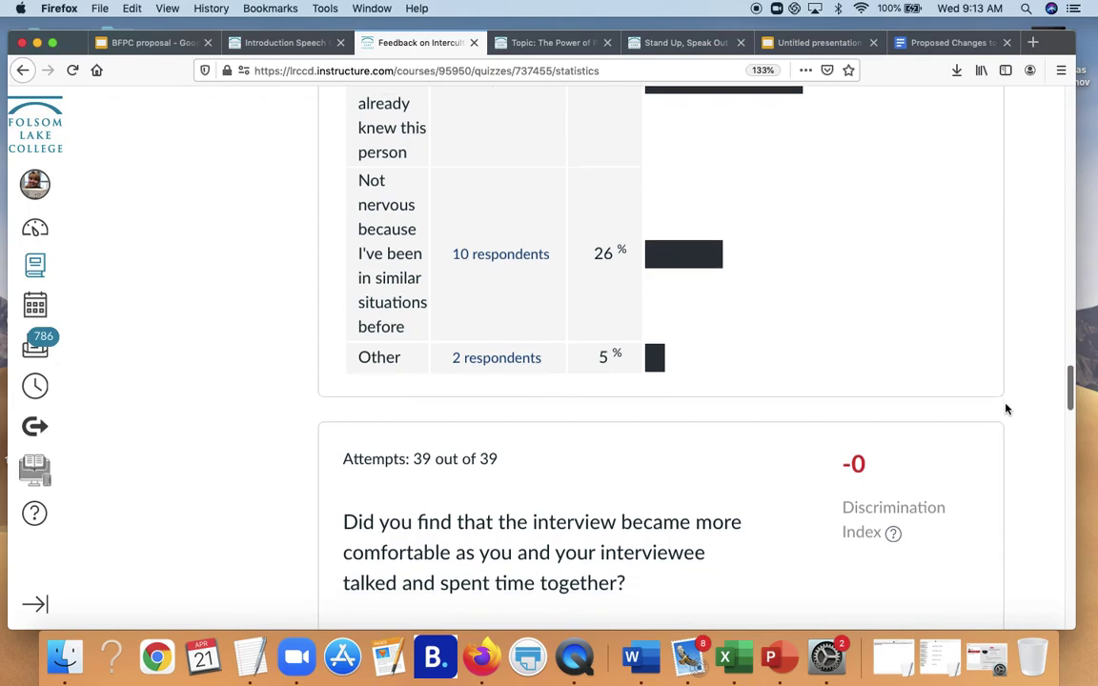
scroll(1007, 410, down, 3)
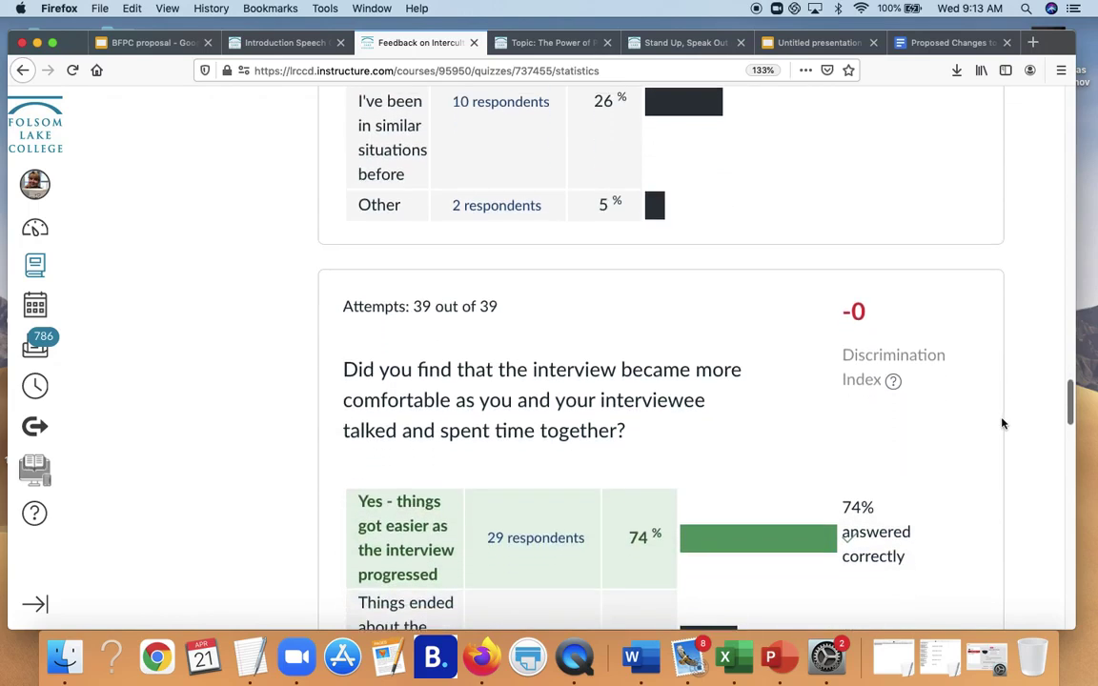
scroll(1002, 424, down, 3)
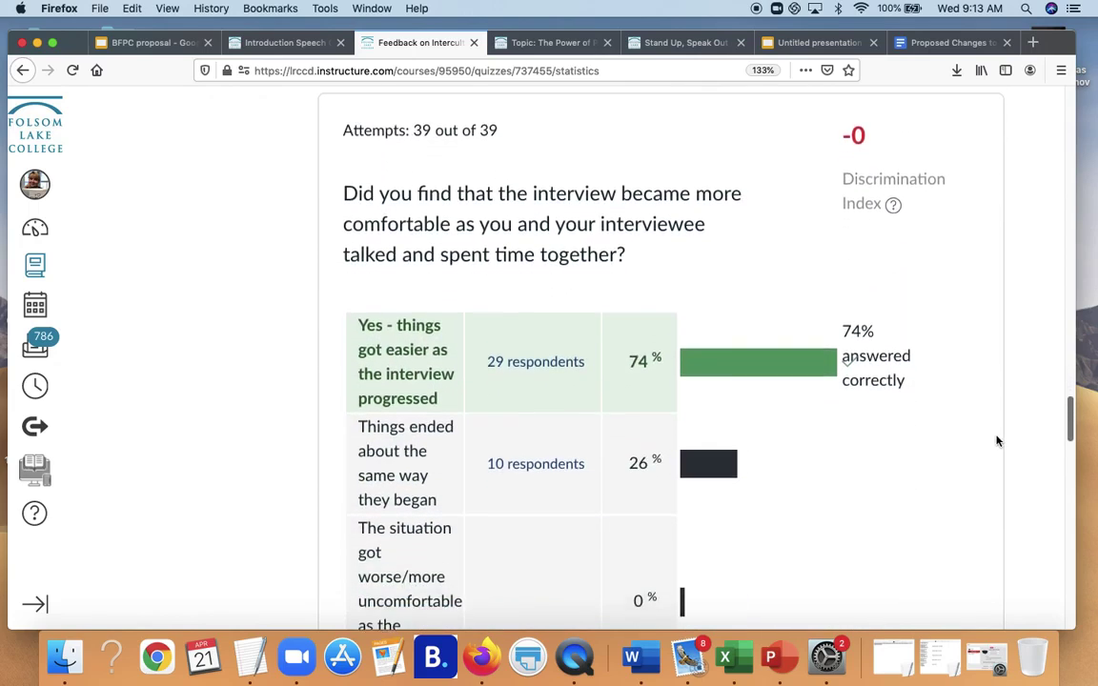
scroll(998, 441, down, 10)
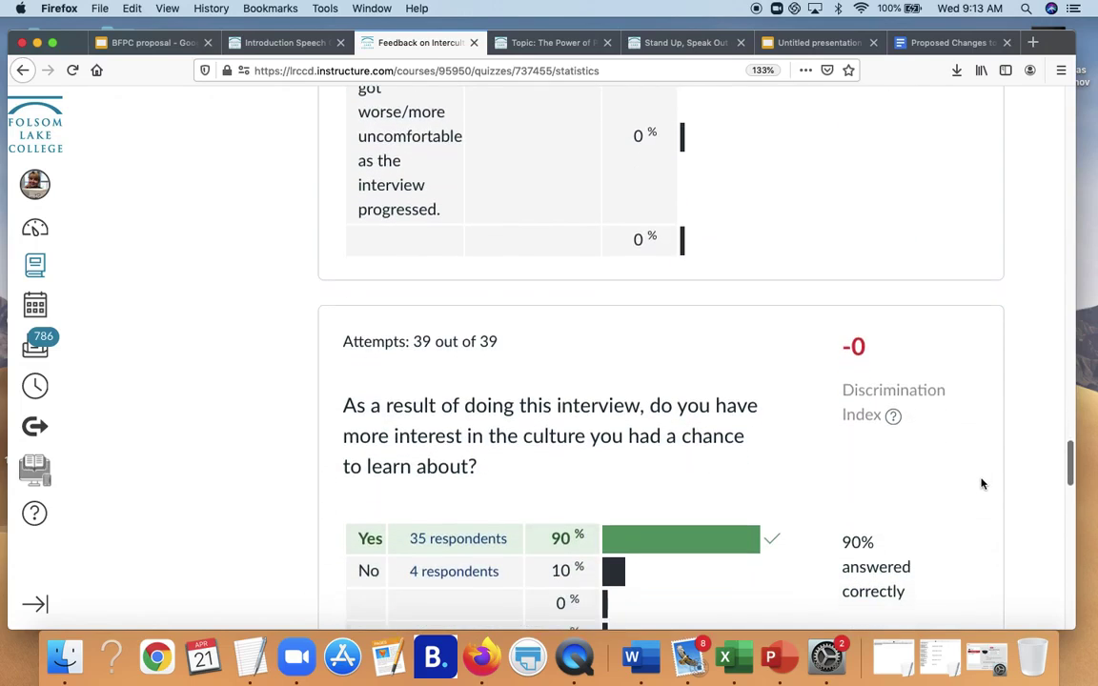
scroll(983, 484, down, 8)
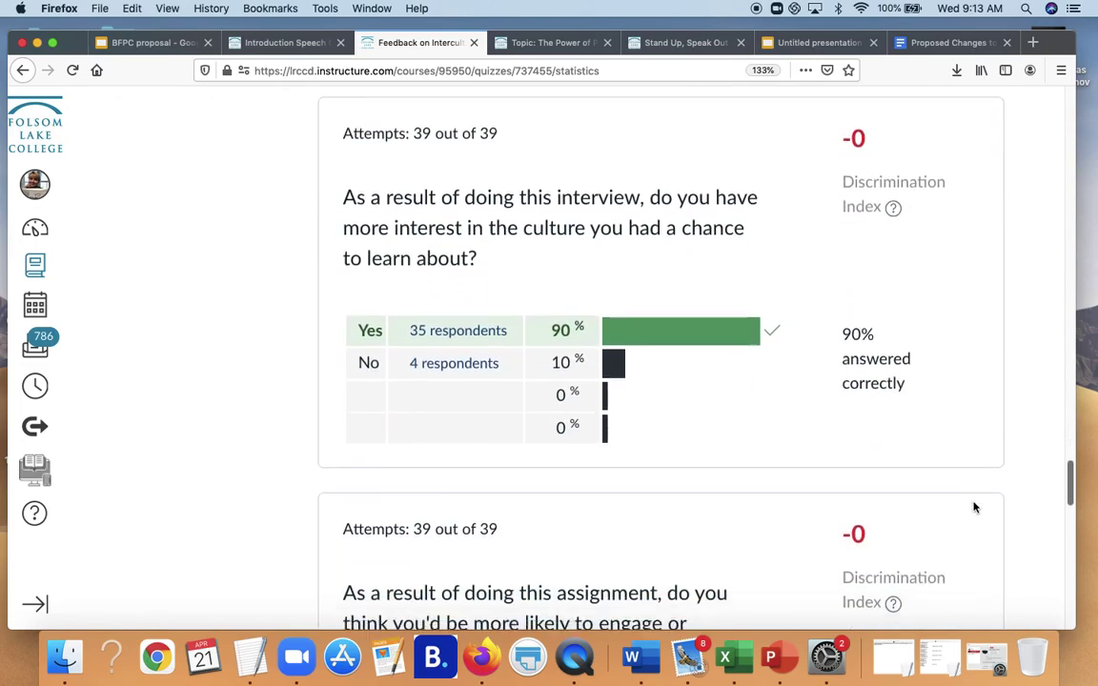
scroll(972, 520, down, 4)
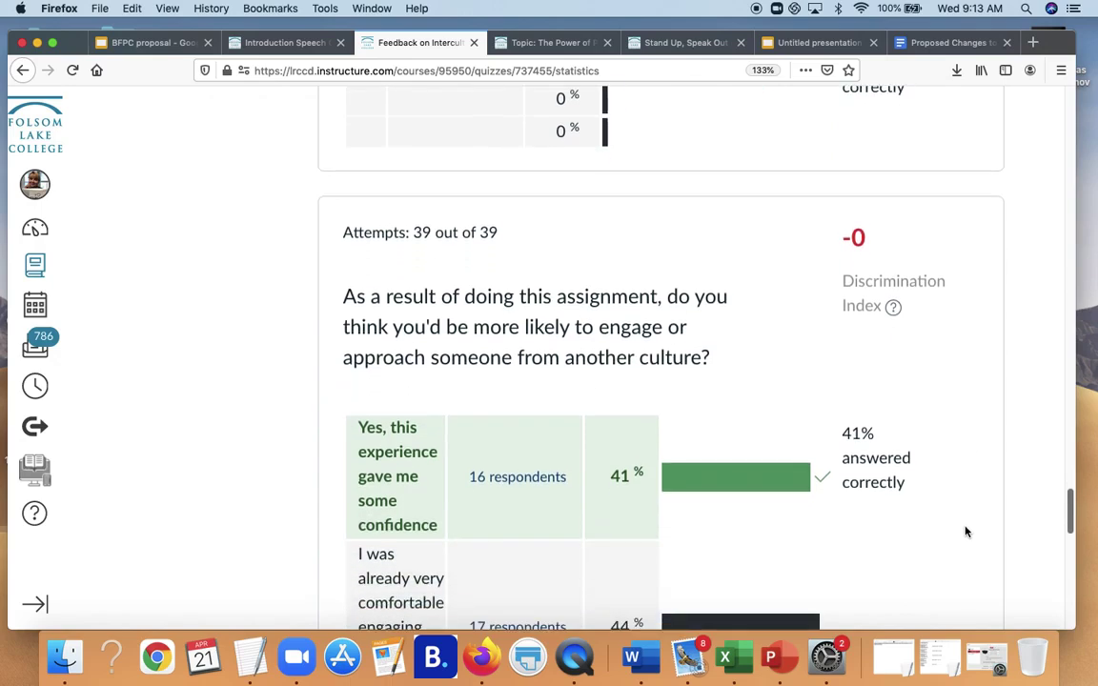
scroll(966, 535, down, 2)
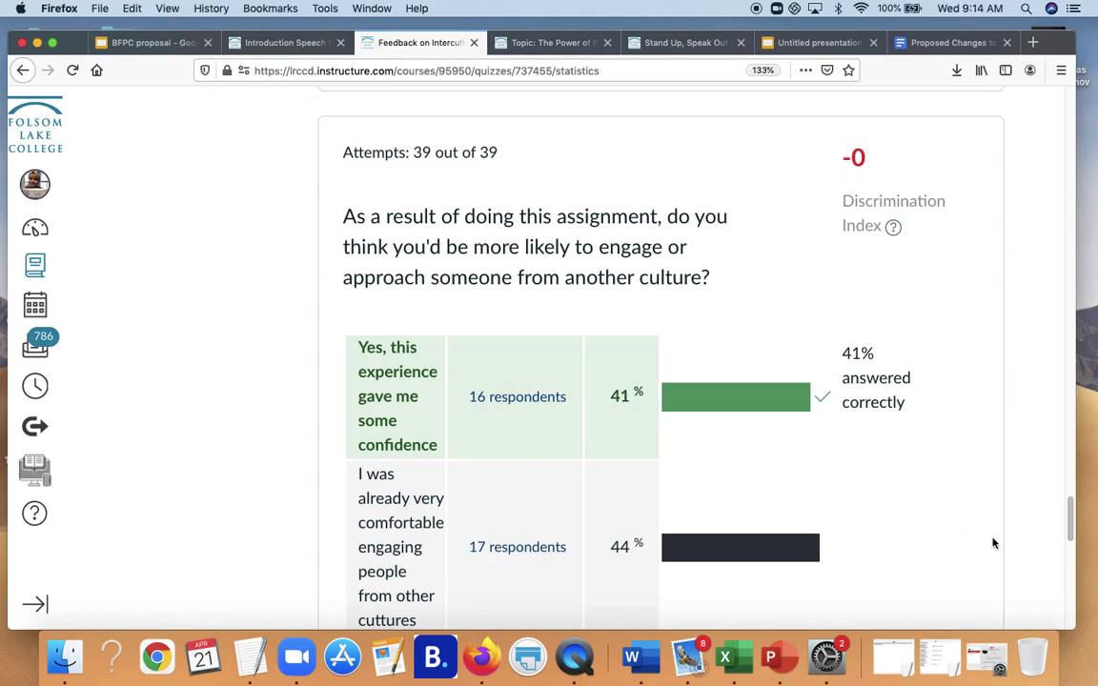
drag(1069, 518, 1070, 523)
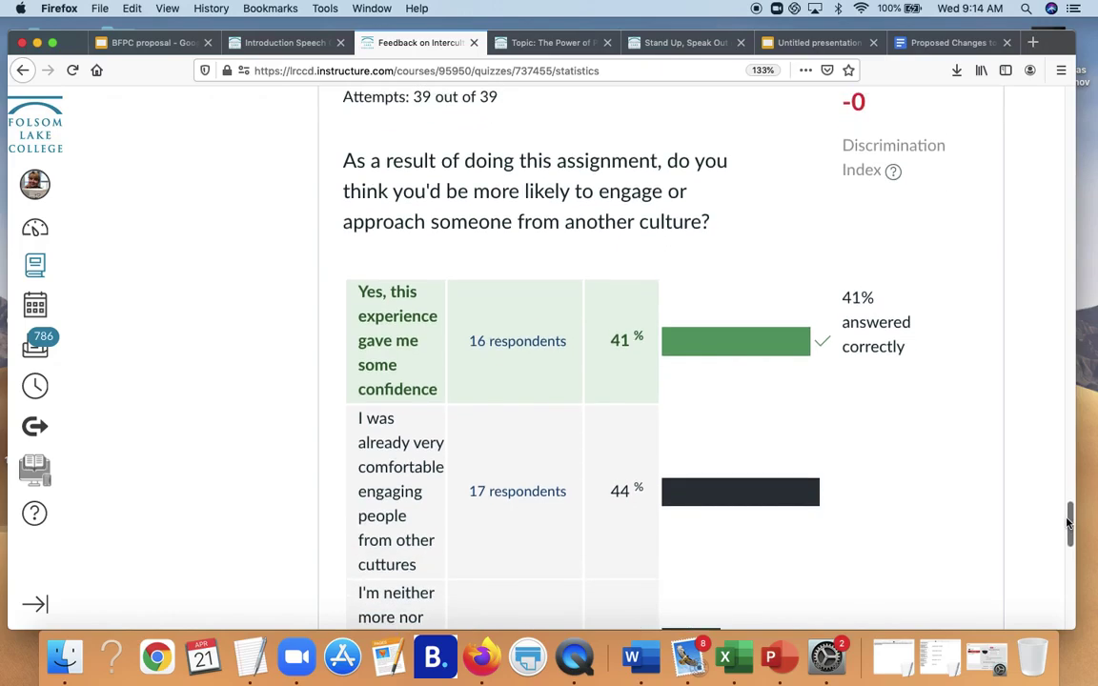
drag(1070, 522, 1069, 531)
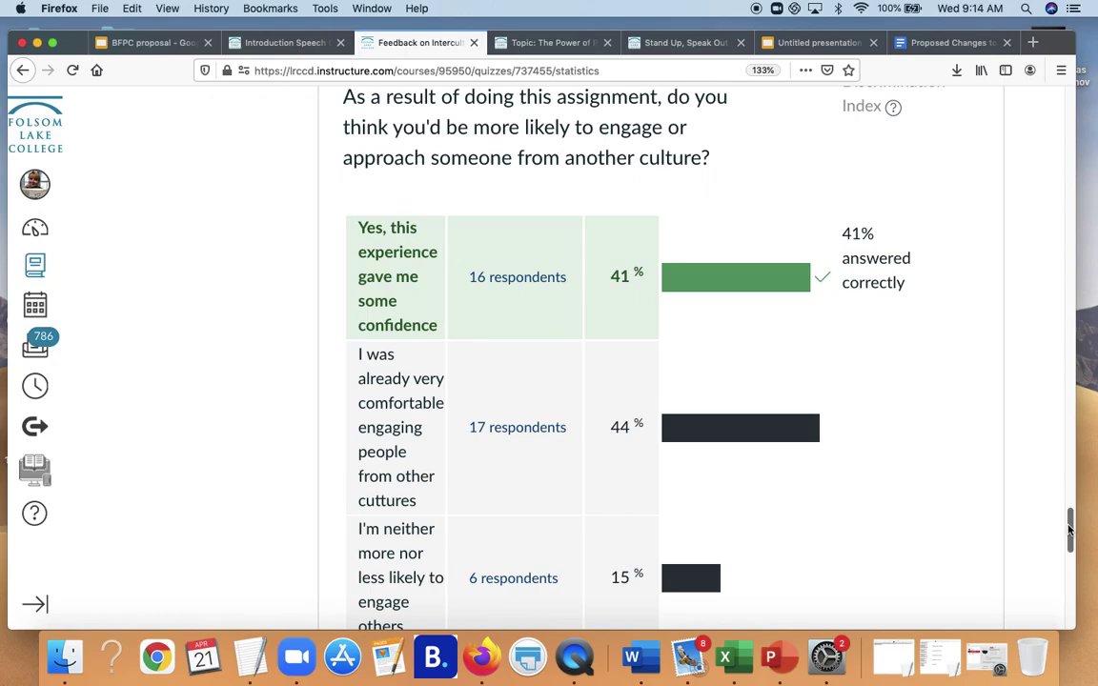
drag(1071, 531, 1069, 119)
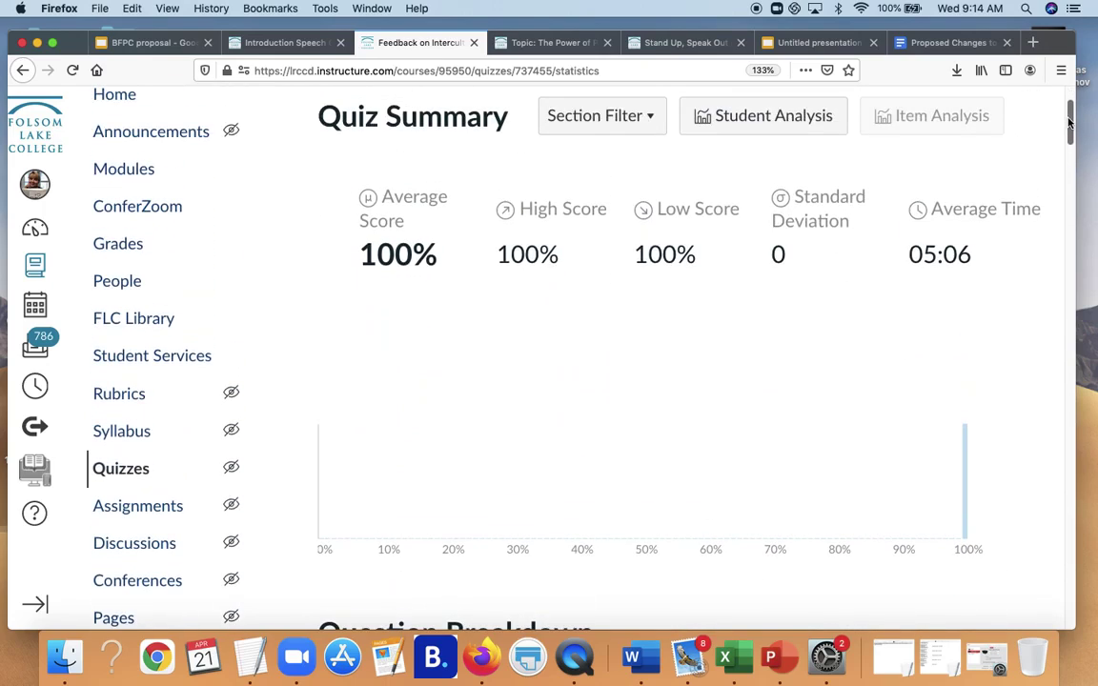
Create a new quiz in the course and set its Quiz Type to Graded Survey
click(122, 470)
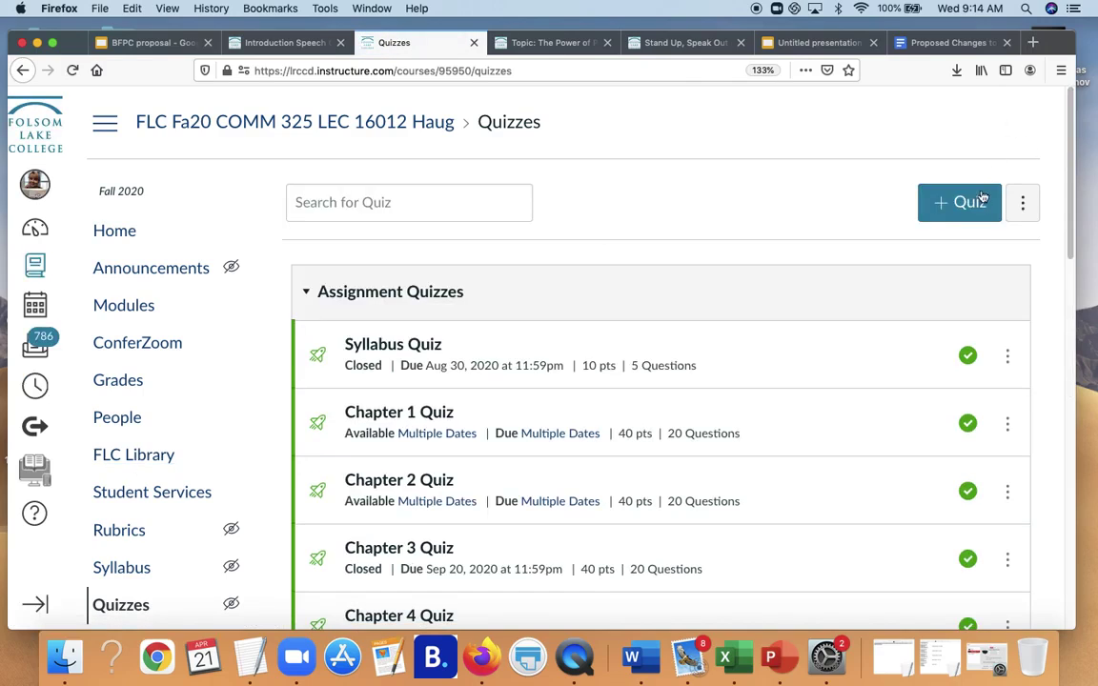
click(960, 202)
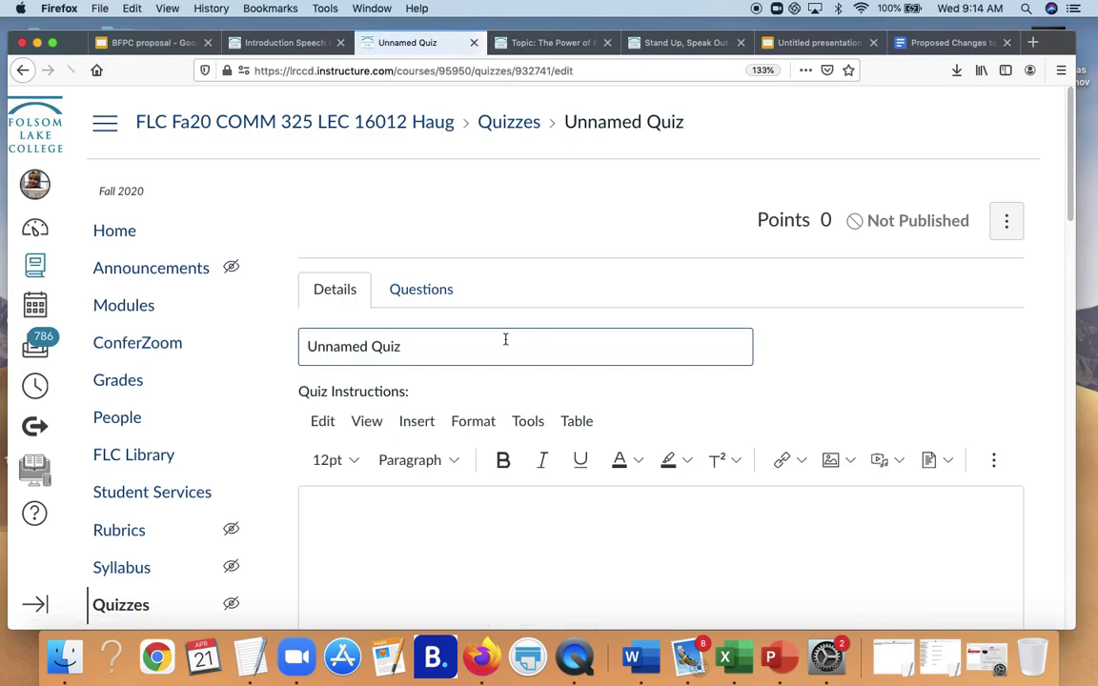
scroll(1066, 190, down, 4)
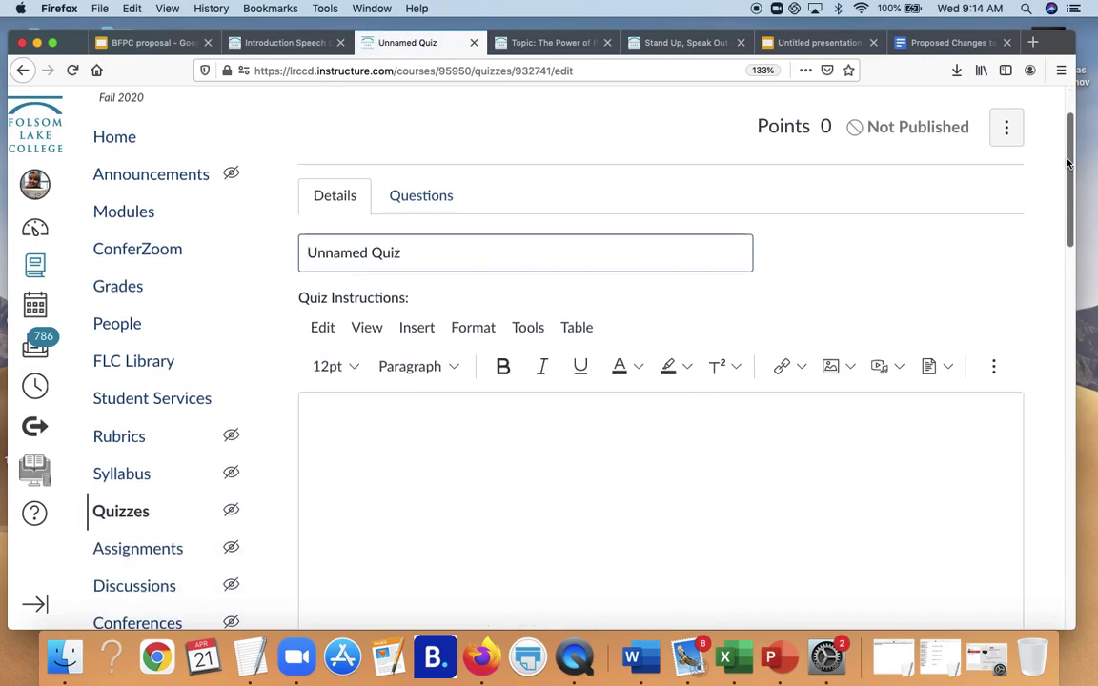
scroll(1066, 191, down, 8)
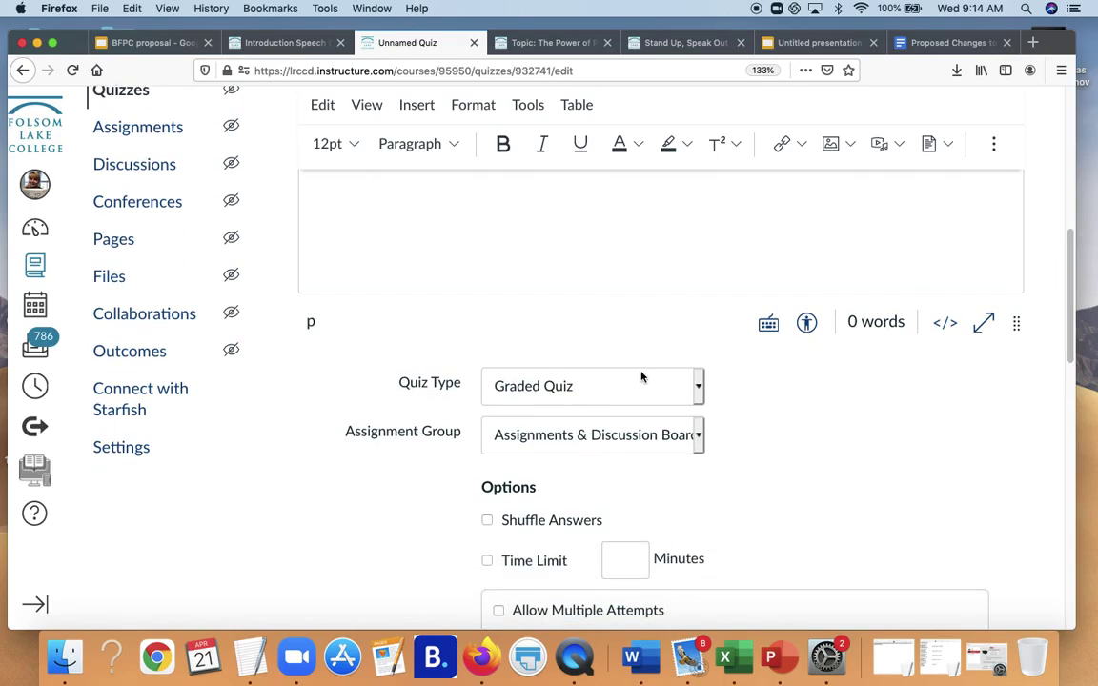
click(696, 386)
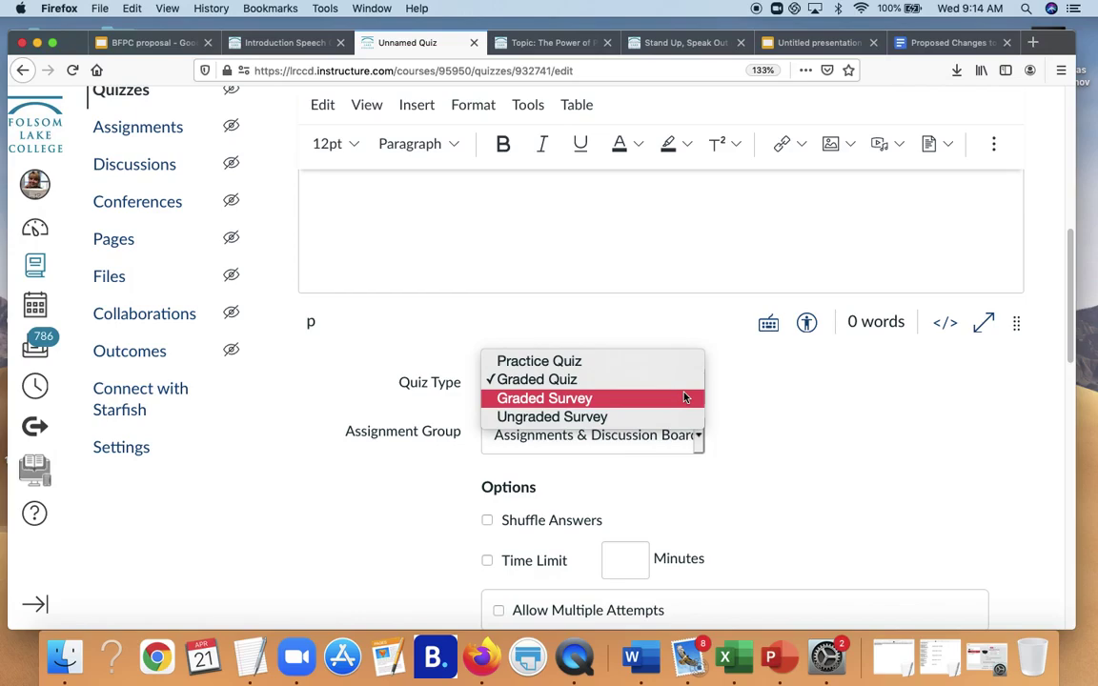
click(684, 398)
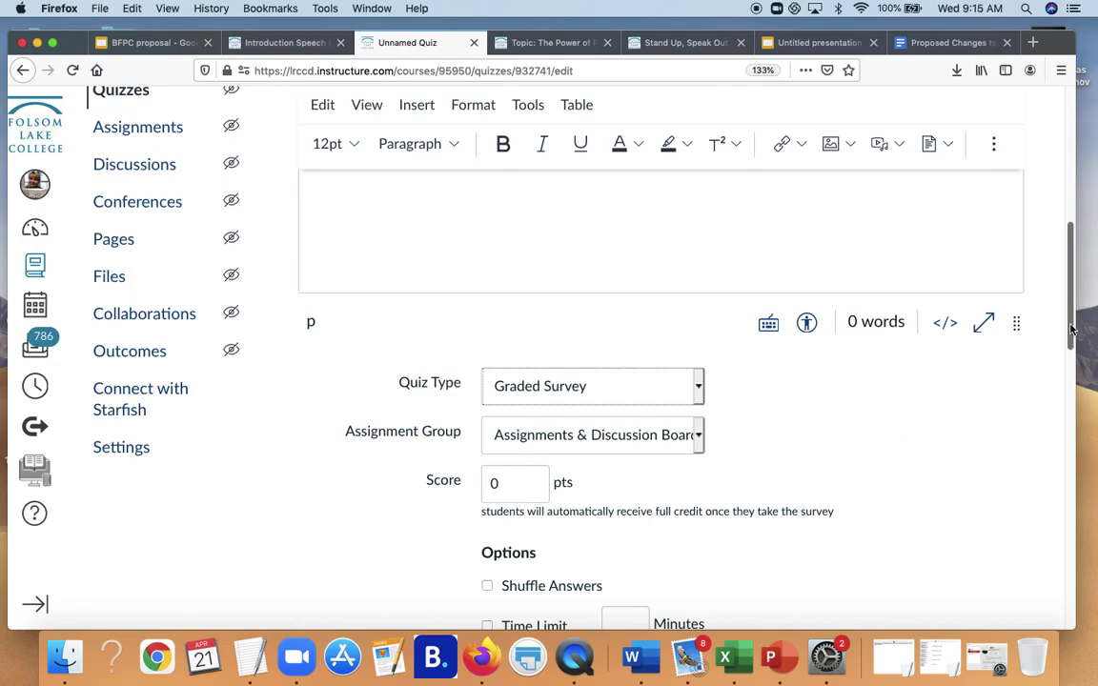
drag(1071, 328, 1068, 368)
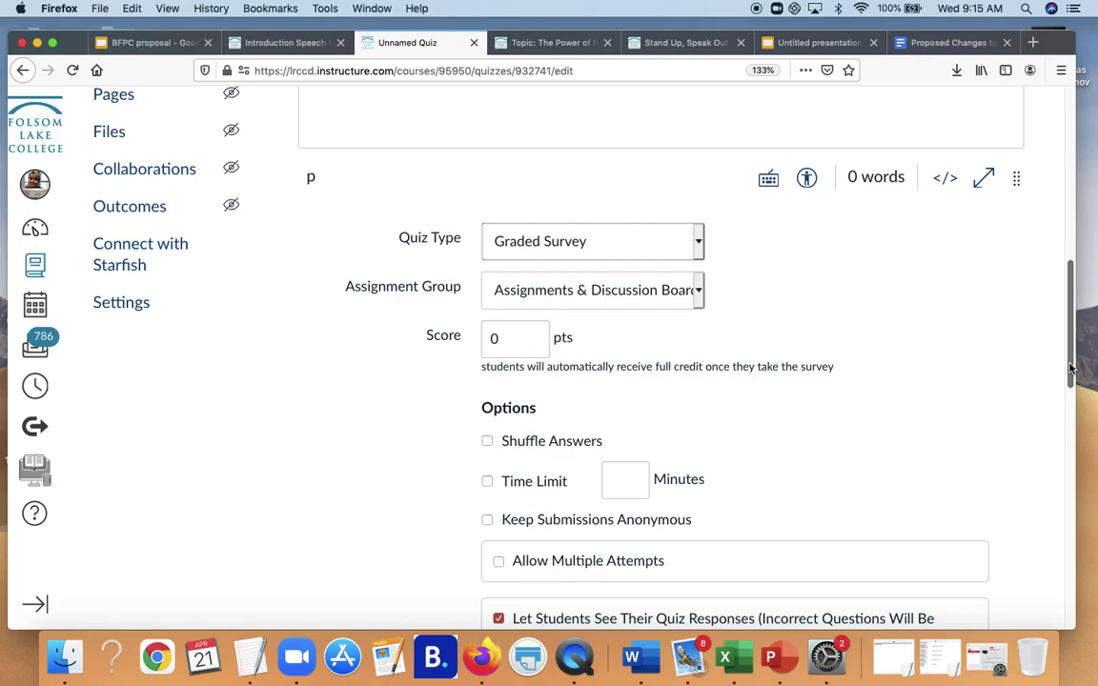
drag(1071, 370, 1059, 146)
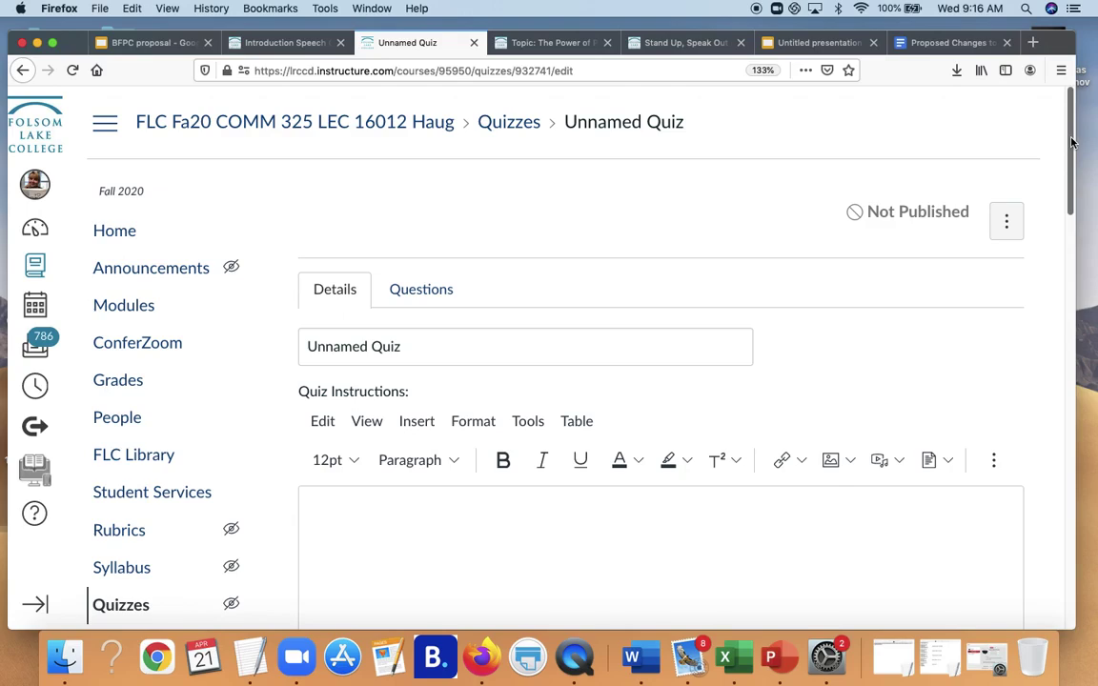
Return to the Google Slides presentation showing the 'Combing Canvas for SLO Assessments' slide
click(844, 45)
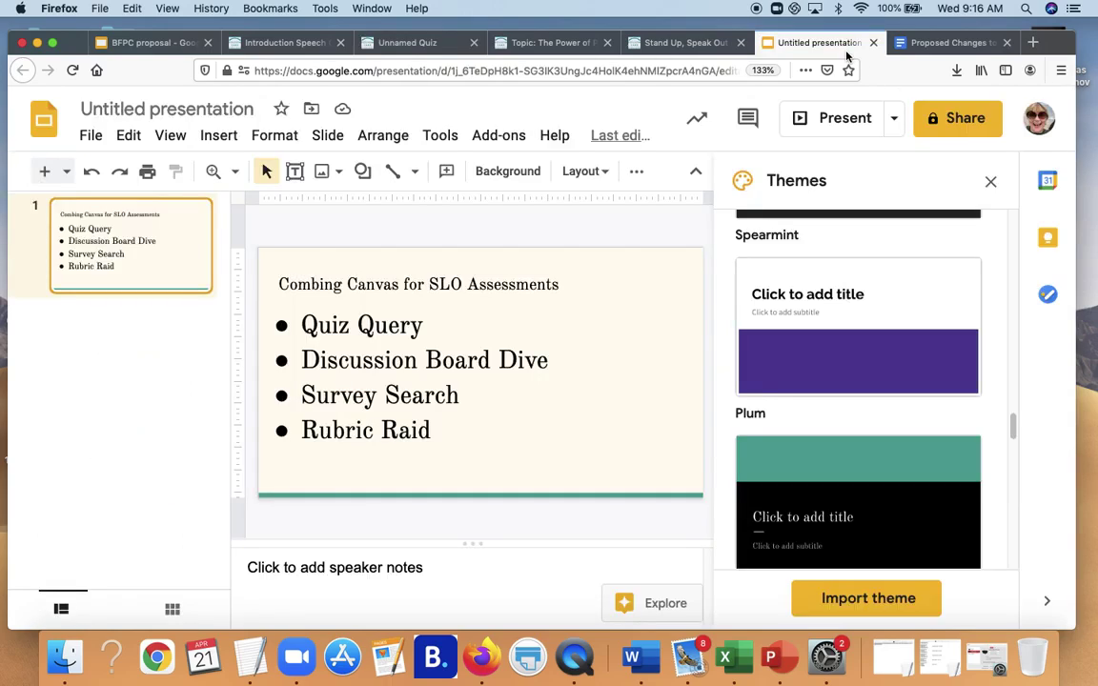